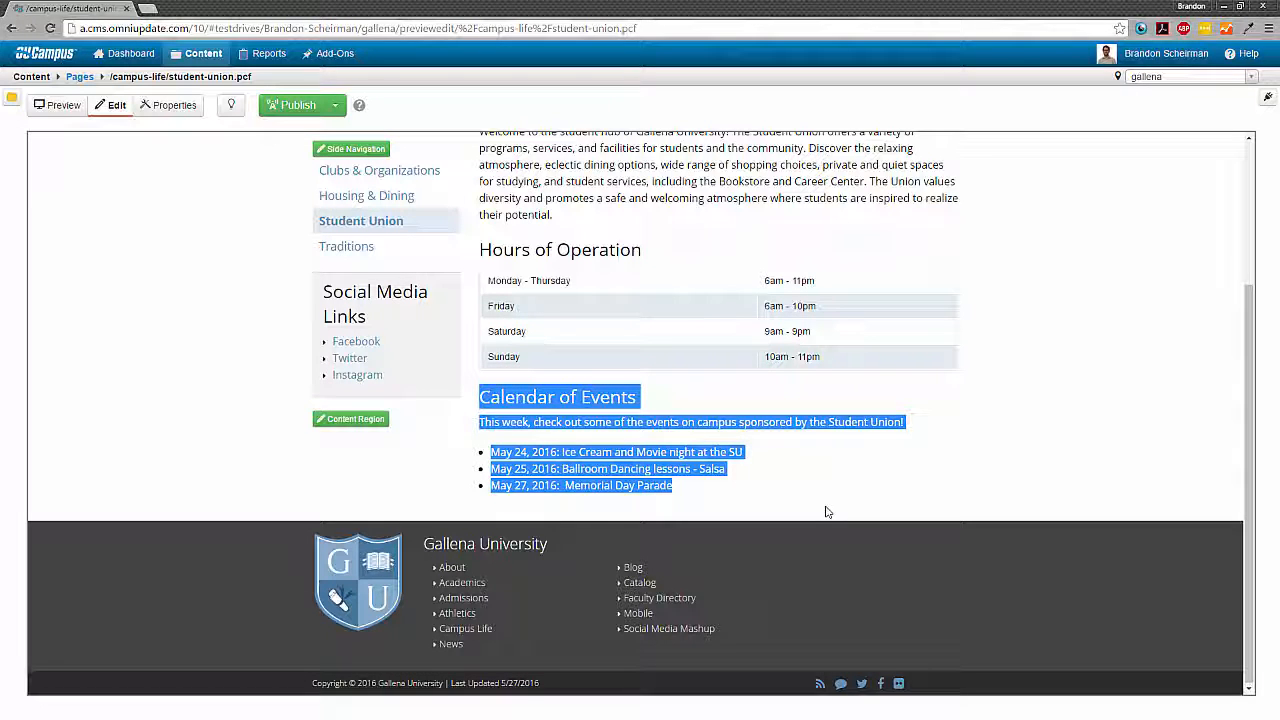
# - Open the reminder settings in the properties of the student-union.pcf page
pyautogui.click(826, 512)
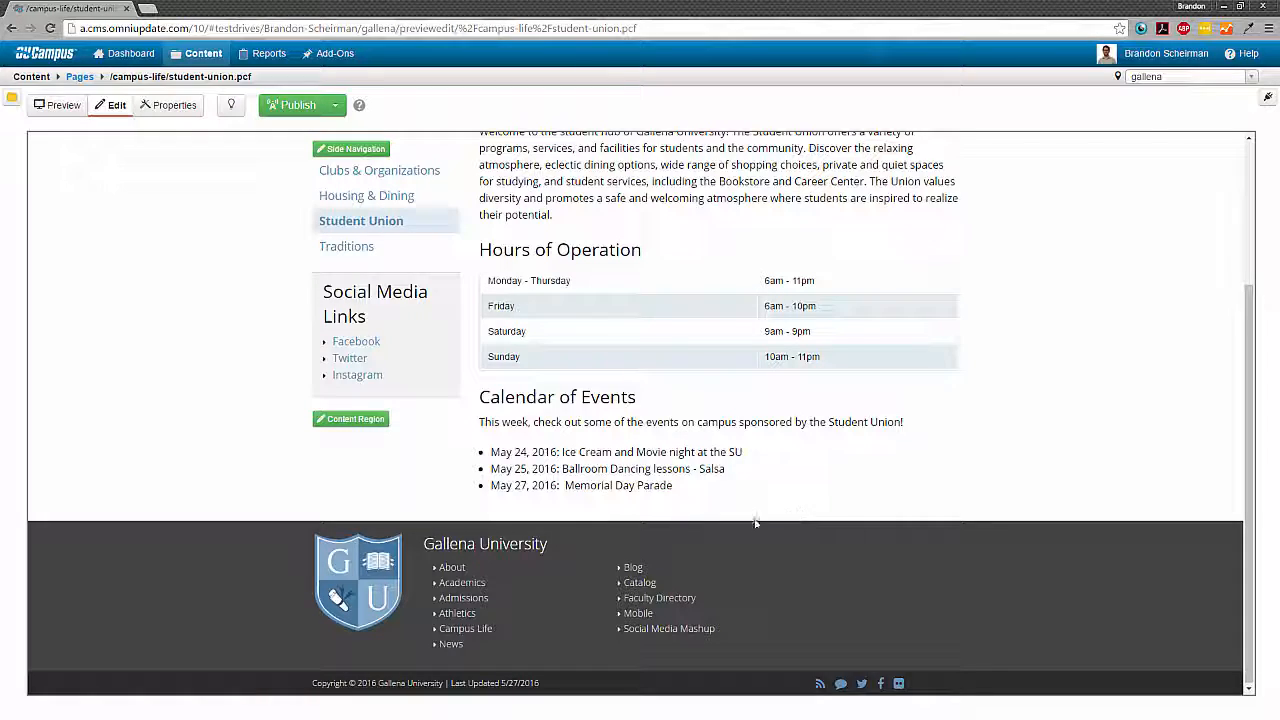
pyautogui.scroll(2, 144, 473)
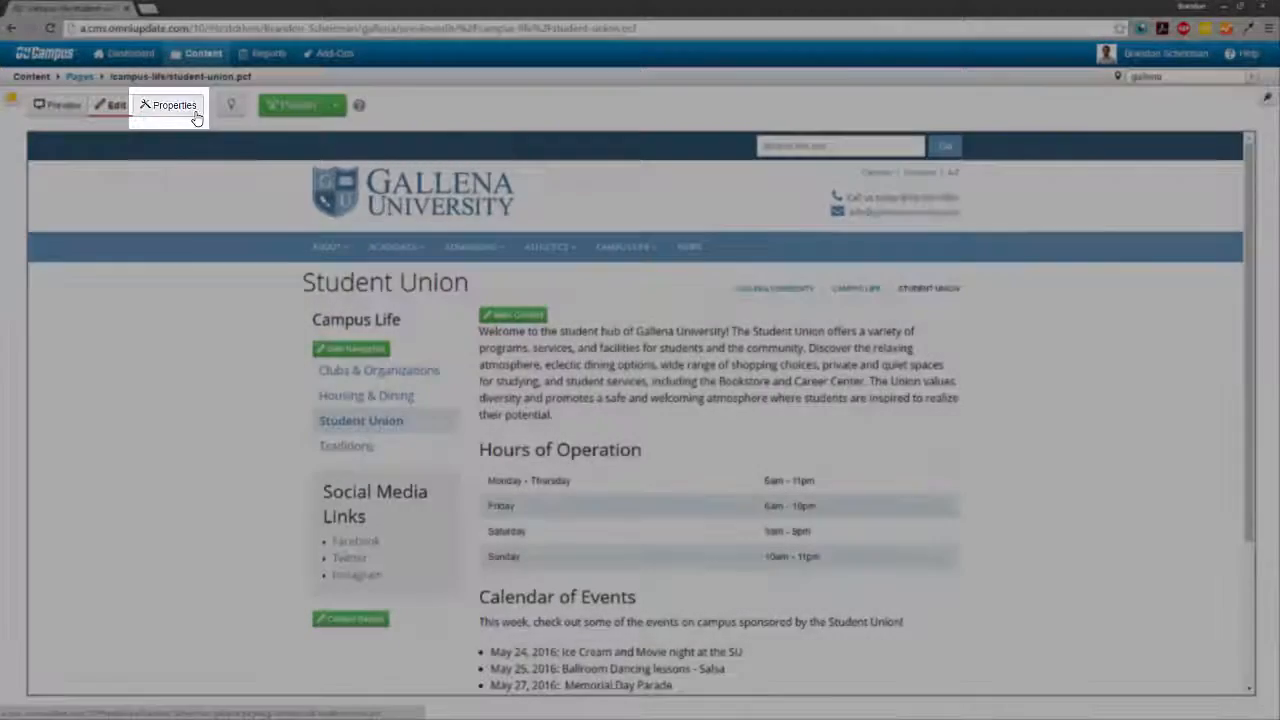
pyautogui.click(195, 117)
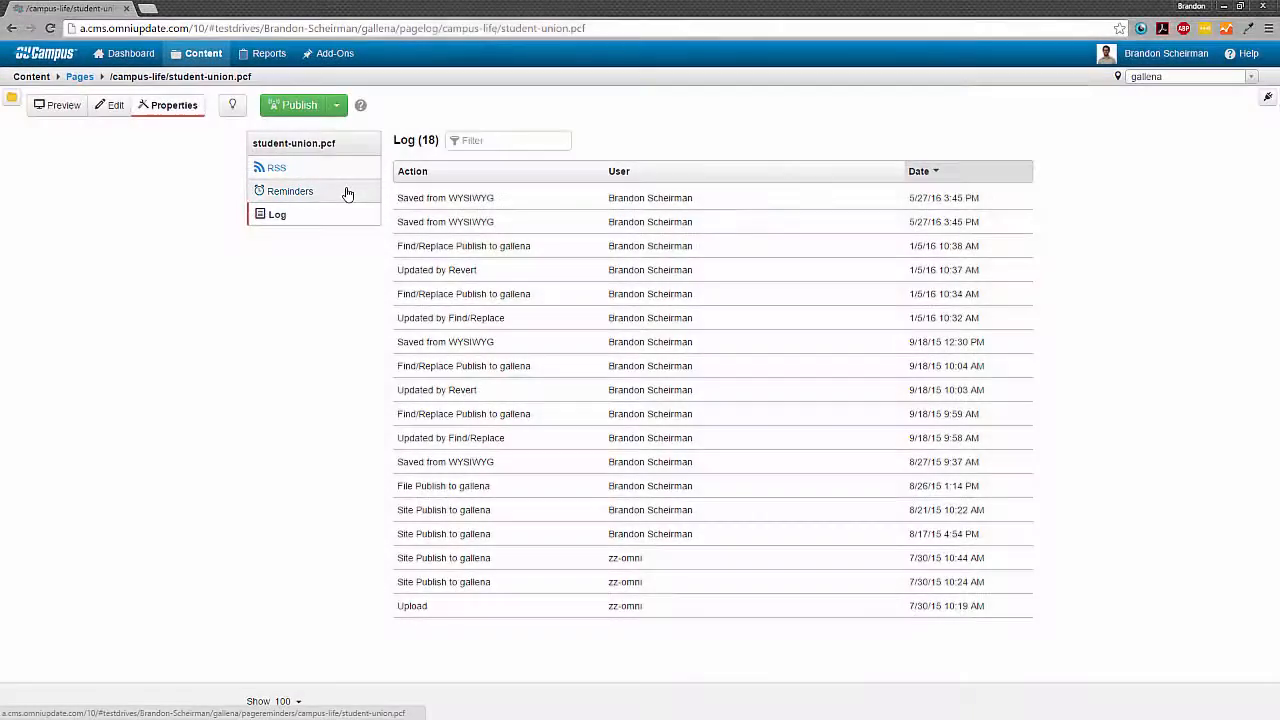
pyautogui.click(347, 193)
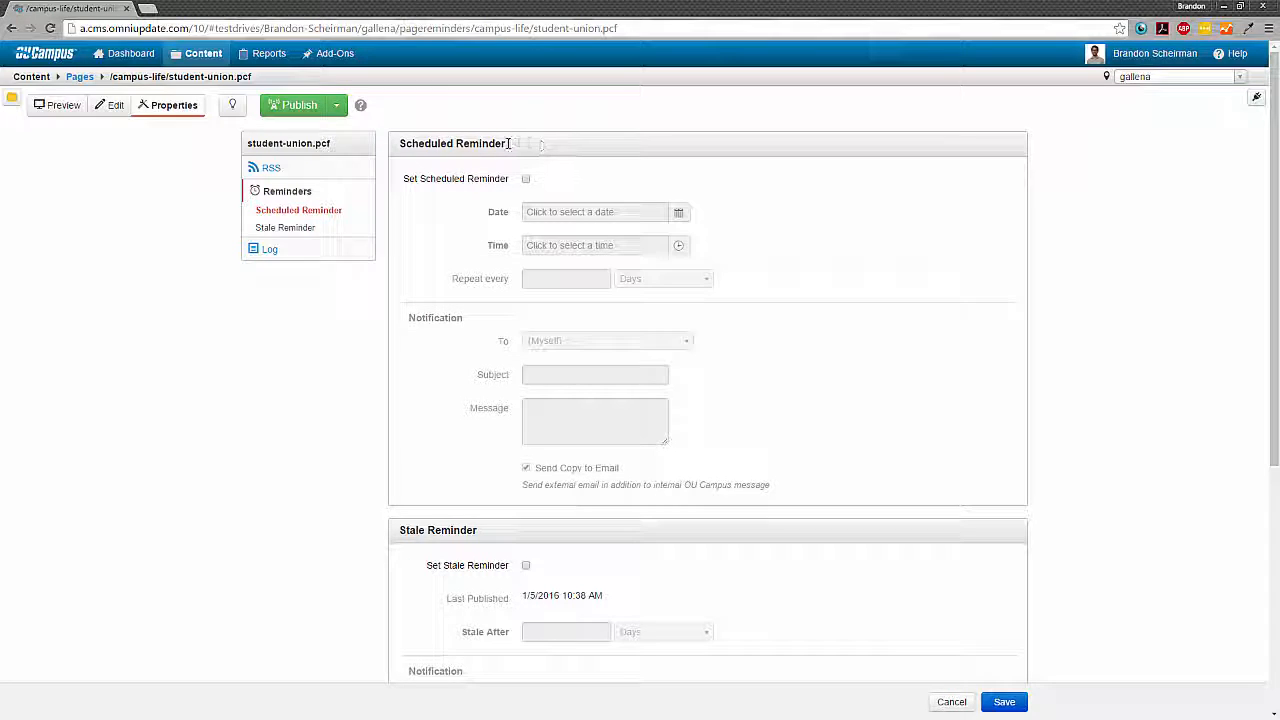
# - Look over the Scheduled Reminder and Stale Reminder sections of the page's reminder settings
pyautogui.moveTo(540, 144); pyautogui.dragTo(402, 155)
pyautogui.scroll(-2, 498, 346)
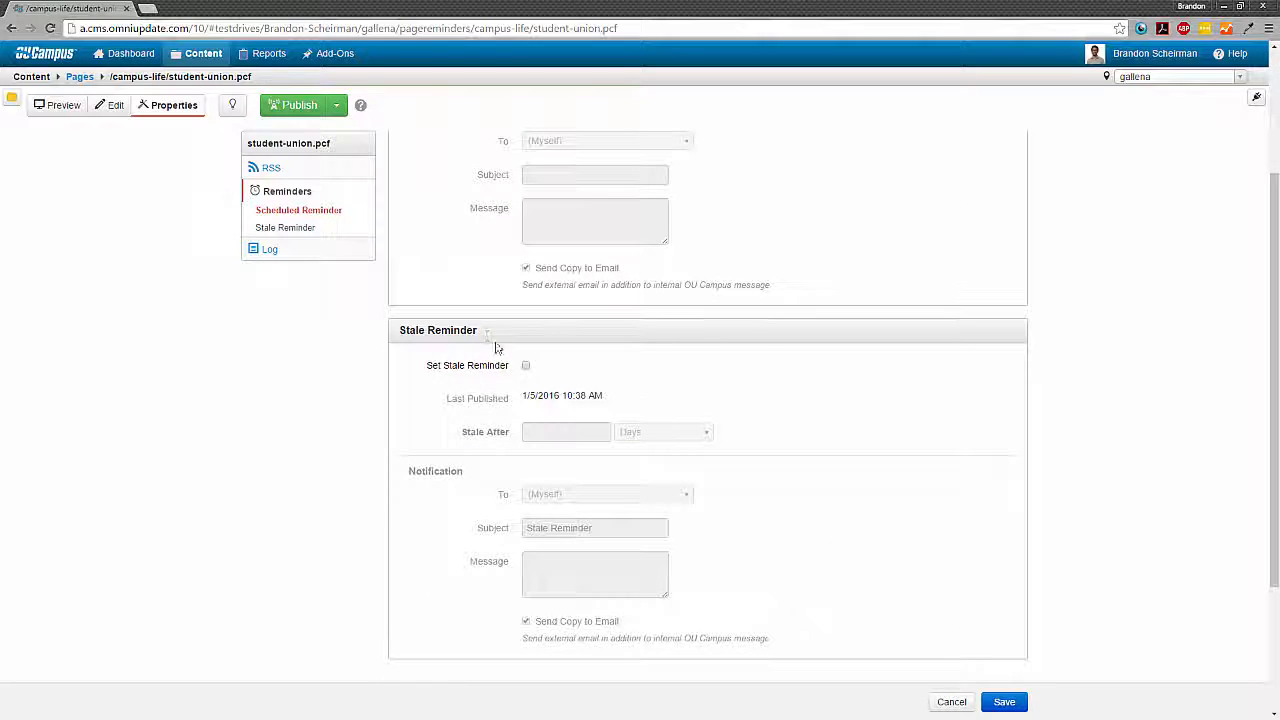
pyautogui.moveTo(482, 330); pyautogui.dragTo(393, 338)
pyautogui.click(543, 337)
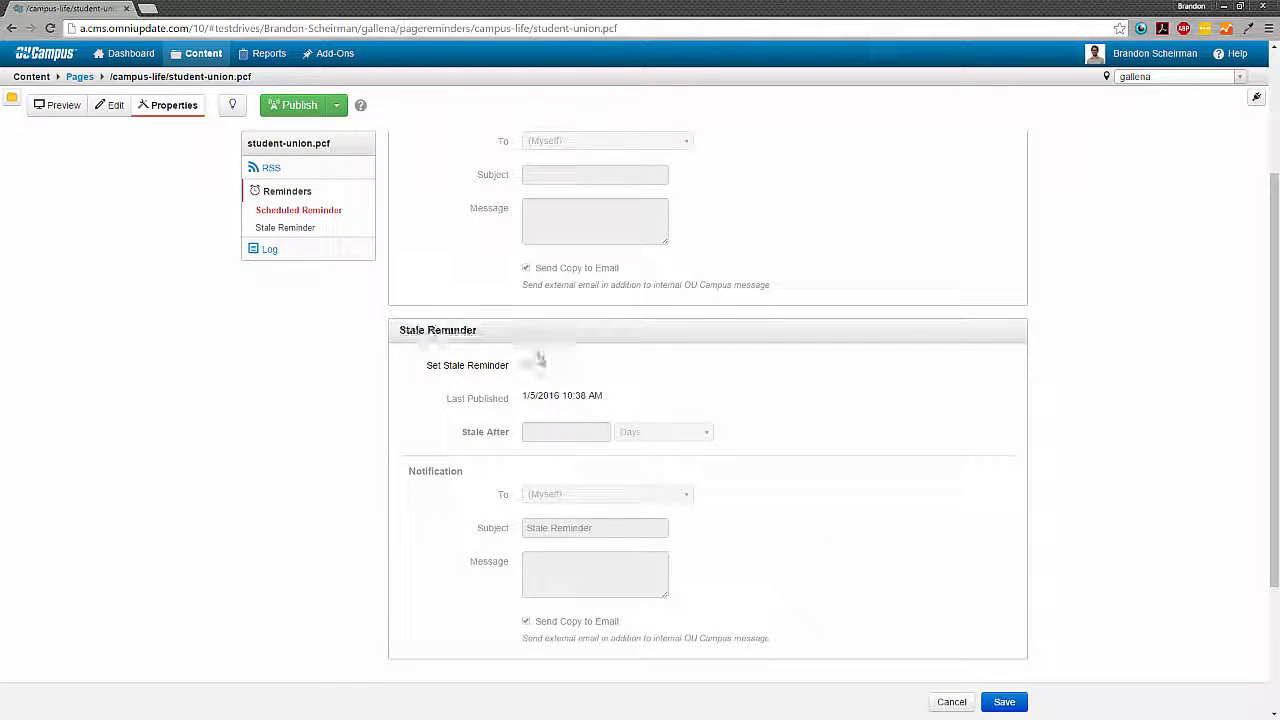
pyautogui.scroll(2, 551, 375)
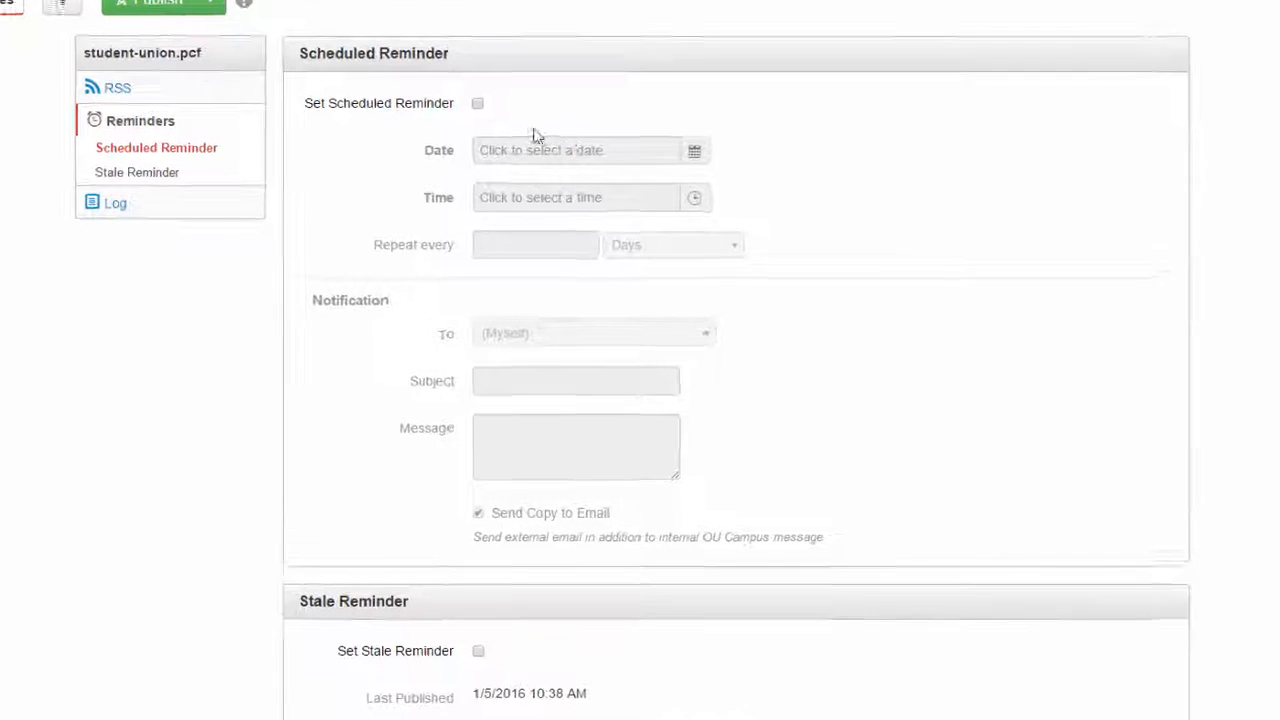
# - Enable the scheduled reminder and set it for 5/30/2016 at 7:00 AM
pyautogui.click(477, 104)
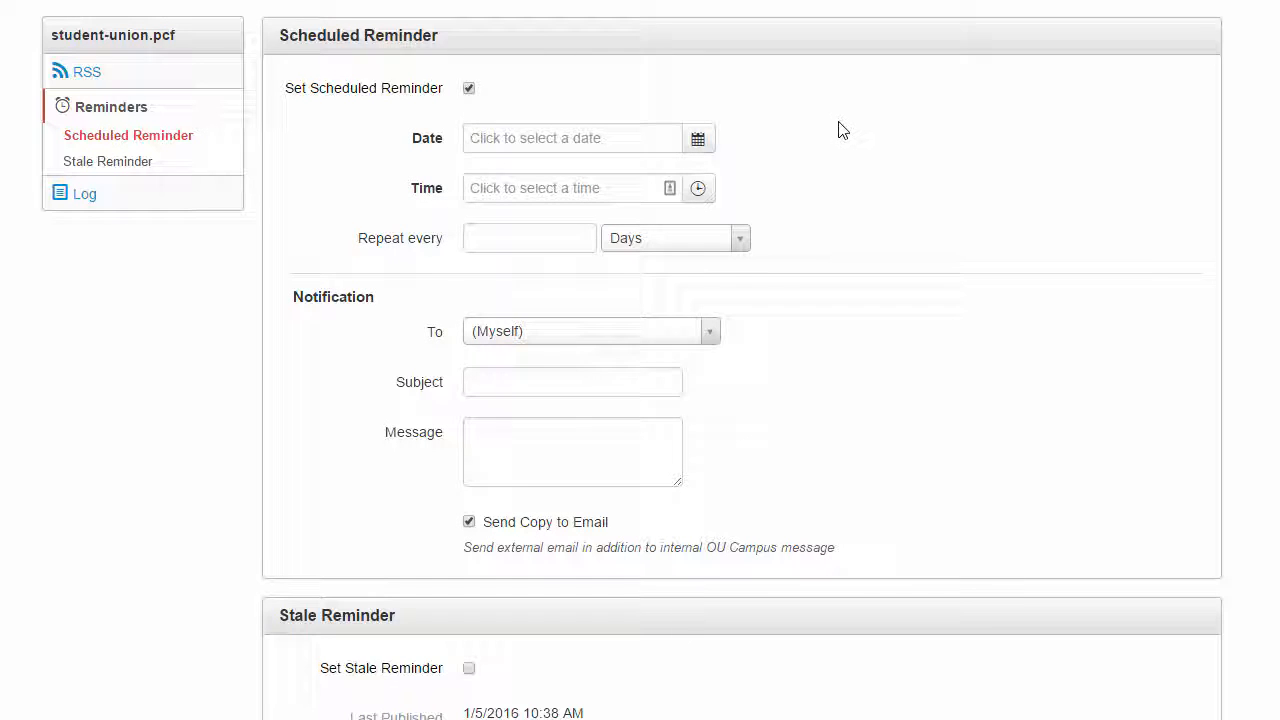
pyautogui.click(698, 140)
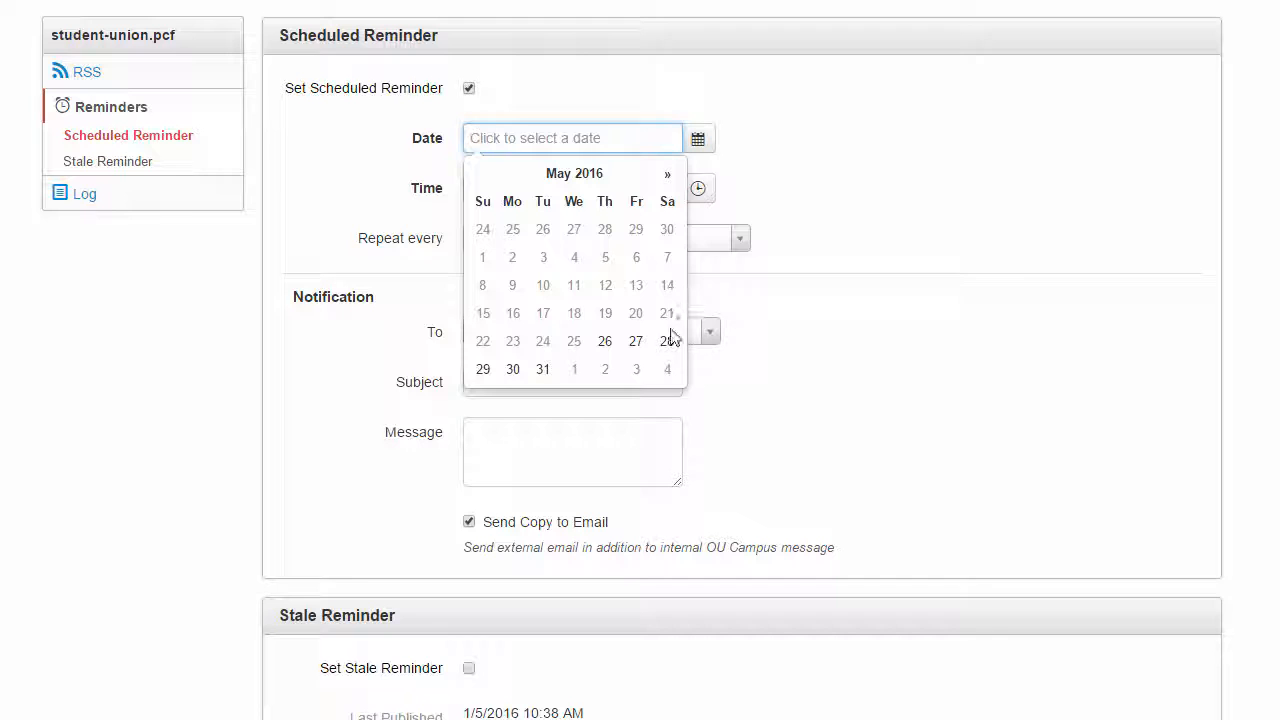
pyautogui.click(512, 370)
pyautogui.click(698, 189)
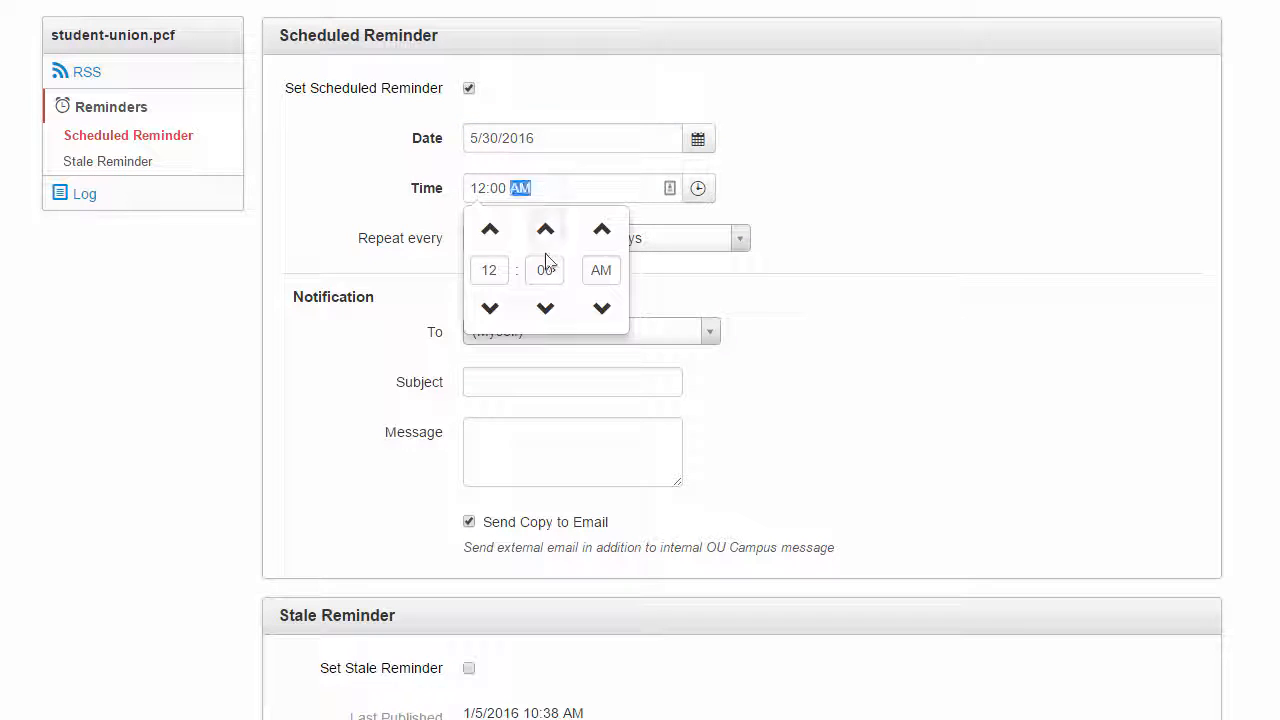
pyautogui.click(490, 230)
pyautogui.click(490, 230)
pyautogui.click(490, 230)
pyautogui.click(495, 235)
pyautogui.click(845, 173)
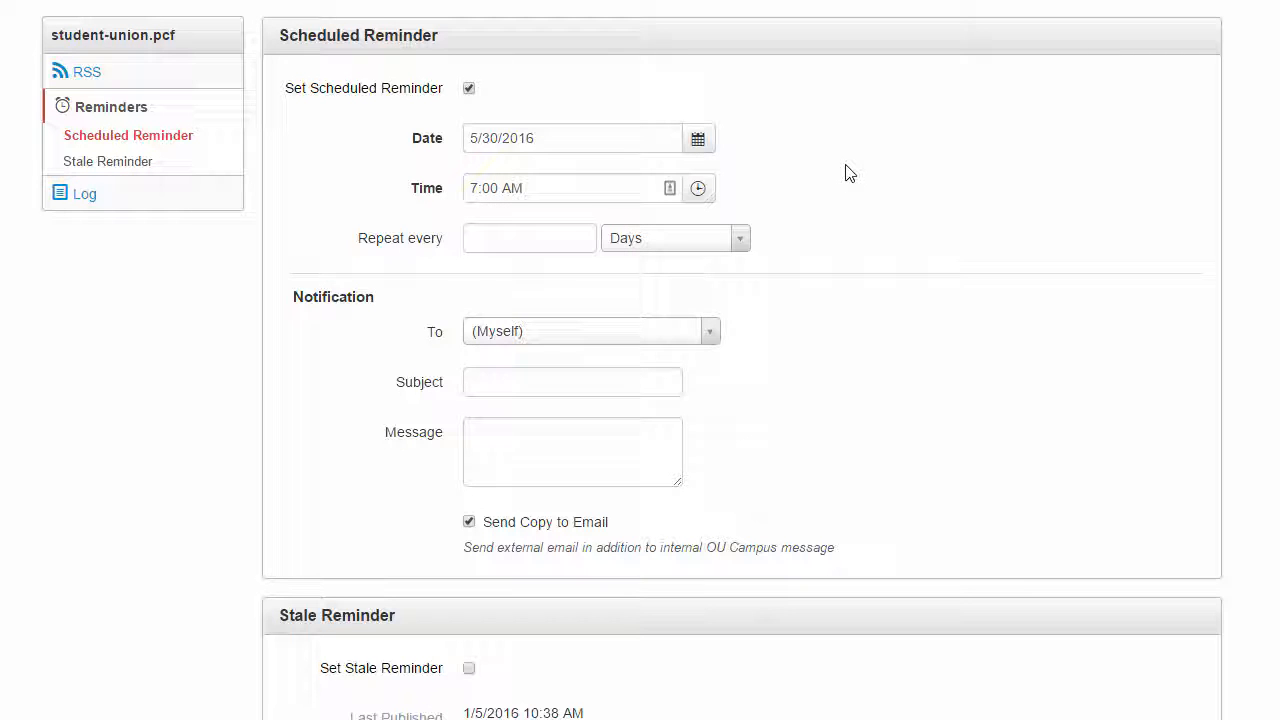
# - Set the scheduled reminder to repeat every 1 week
pyautogui.click(629, 243)
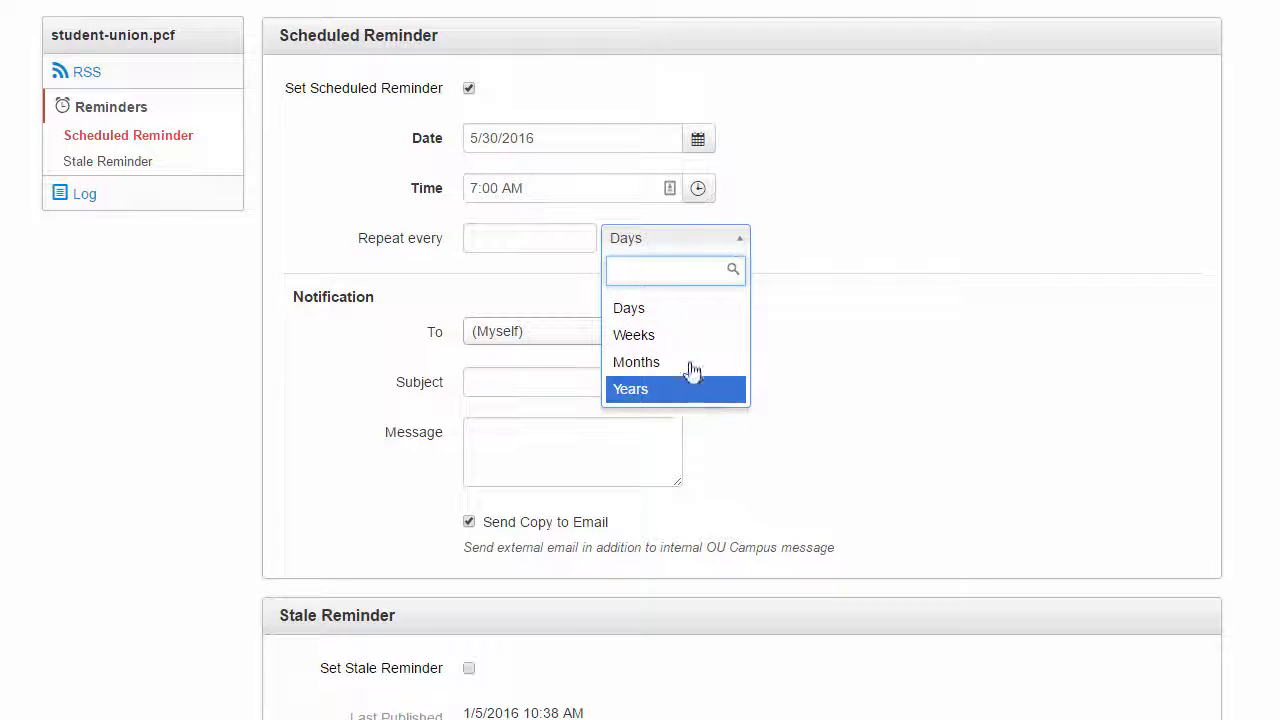
pyautogui.click(682, 340)
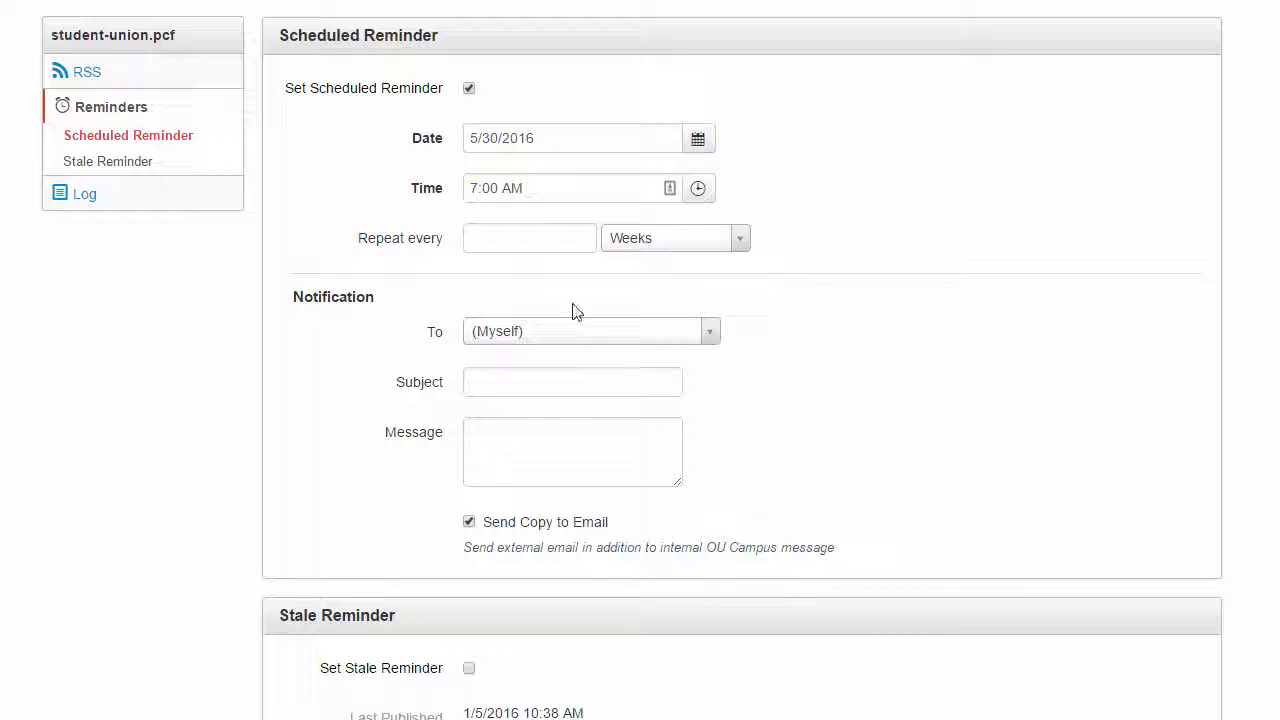
pyautogui.click(526, 243)
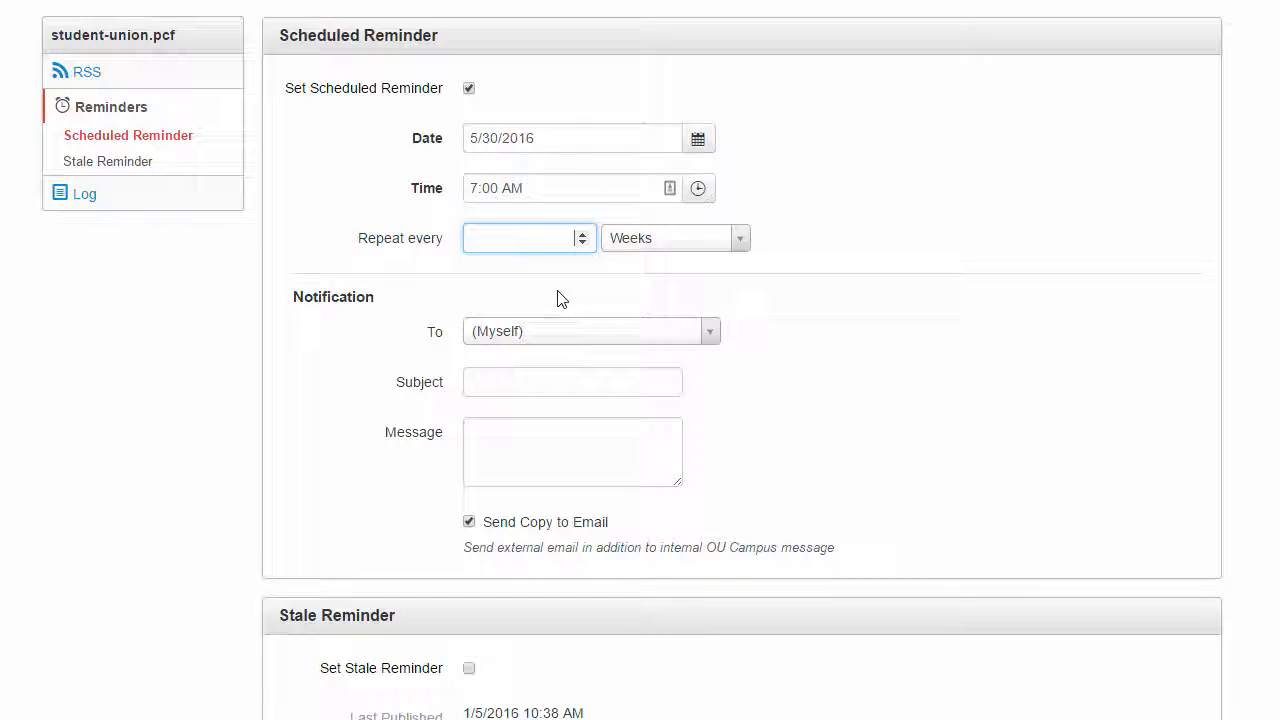
pyautogui.click(582, 234)
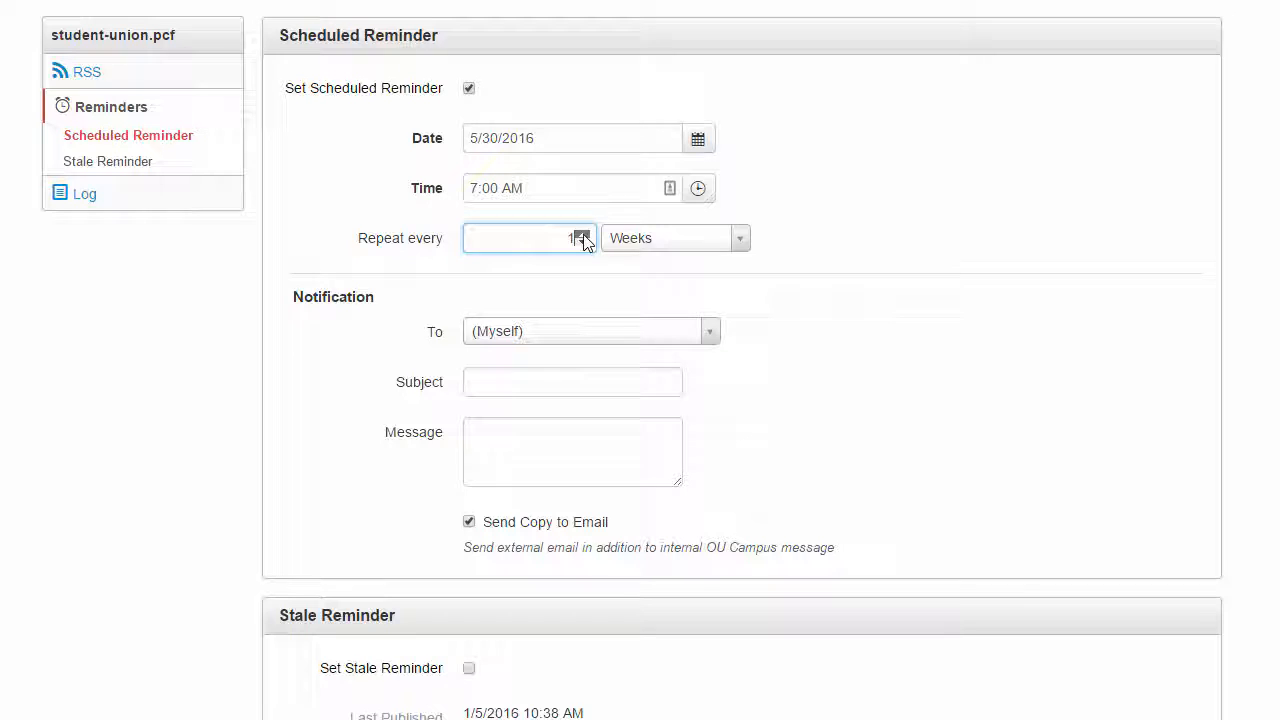
pyautogui.click(960, 284)
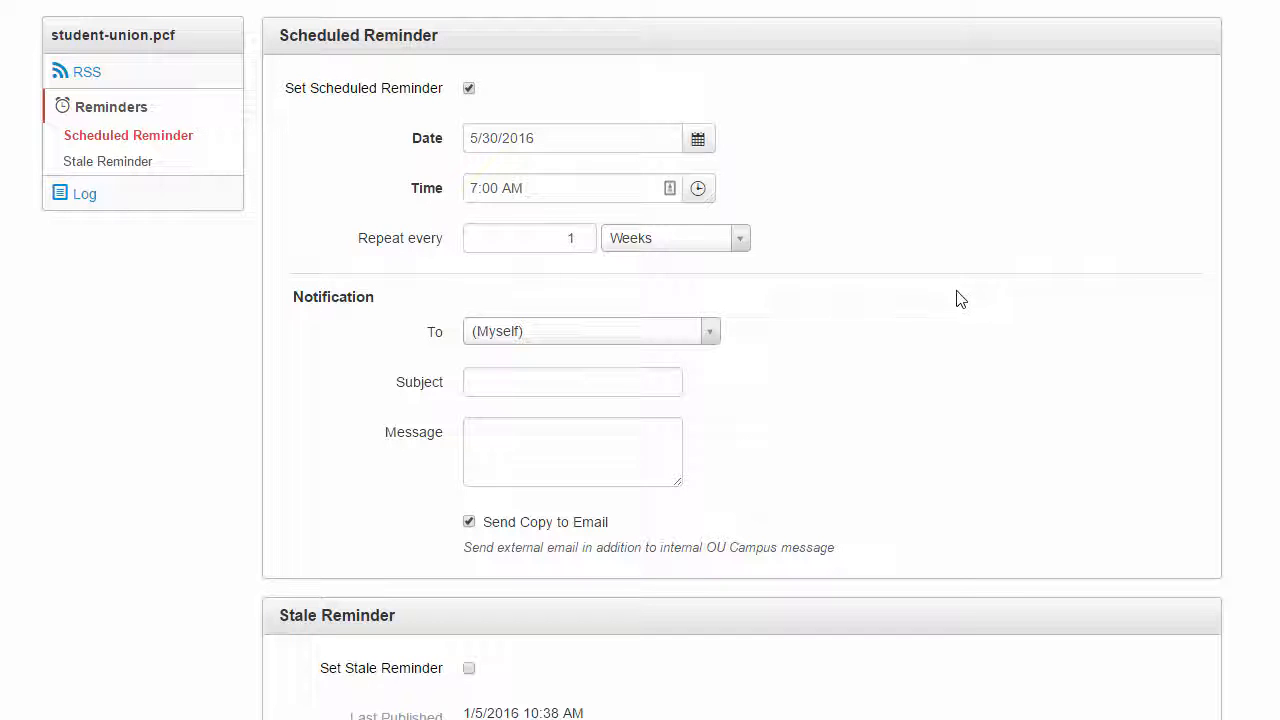
# - Address the reminder notification to Campus Life Contributors with the subject "Update Calendar of Events"
pyautogui.click(709, 336)
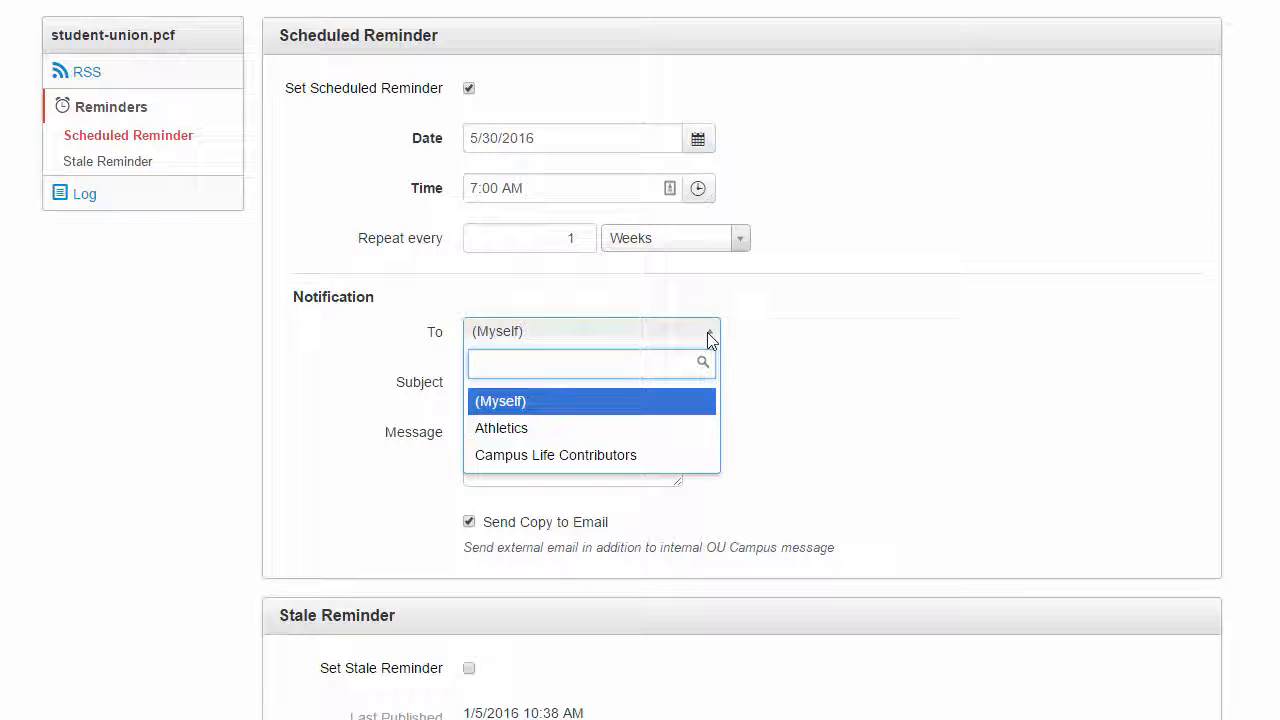
pyautogui.click(697, 455)
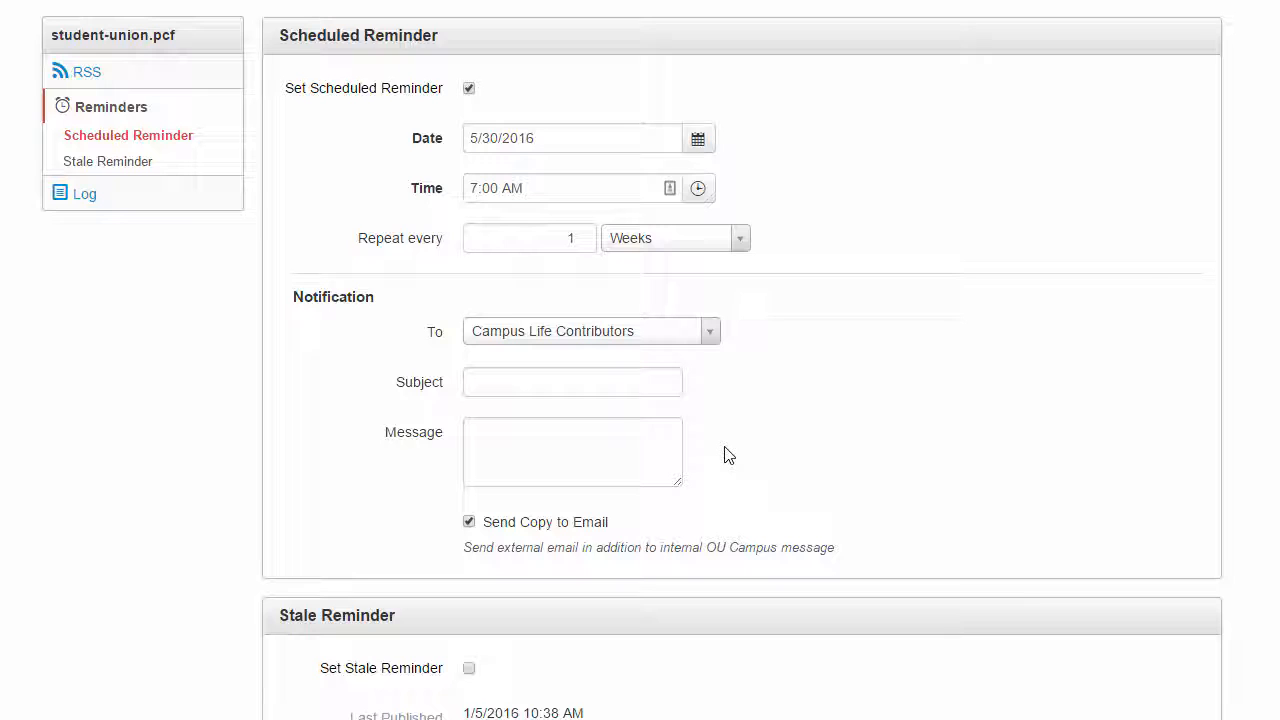
pyautogui.click(587, 380)
pyautogui.write('Update ')
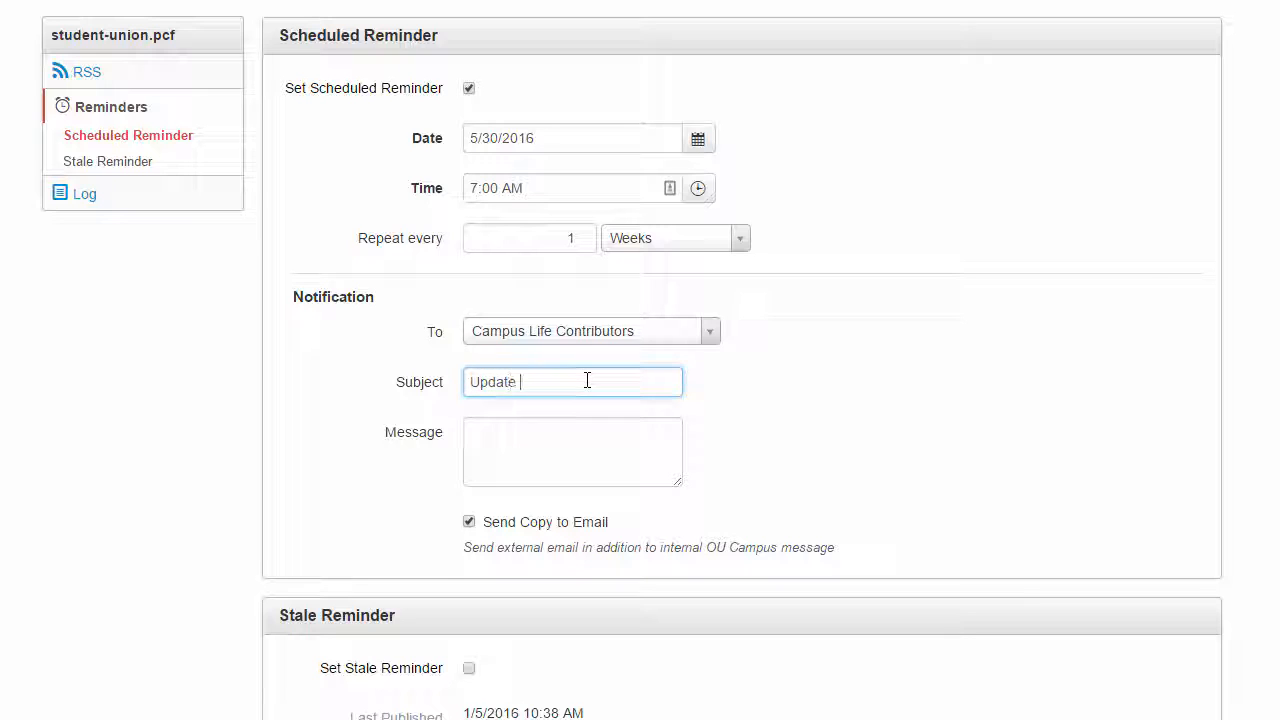
pyautogui.write('Calendar of Events')
# - Enter "Remember to update this info!" as the notification message
pyautogui.press('Tab')
pyautogui.write('Remember to p')
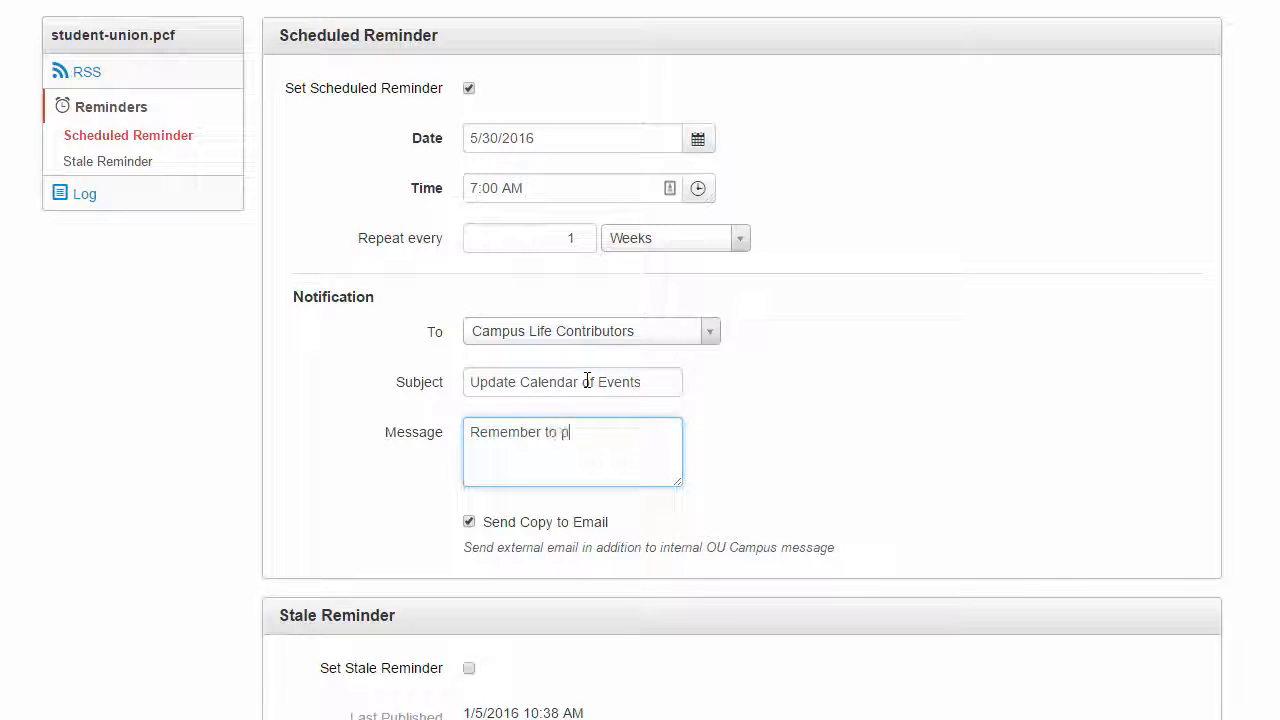
pyautogui.press('BackSpace')
pyautogui.write('update this info!')
pyautogui.click(722, 482)
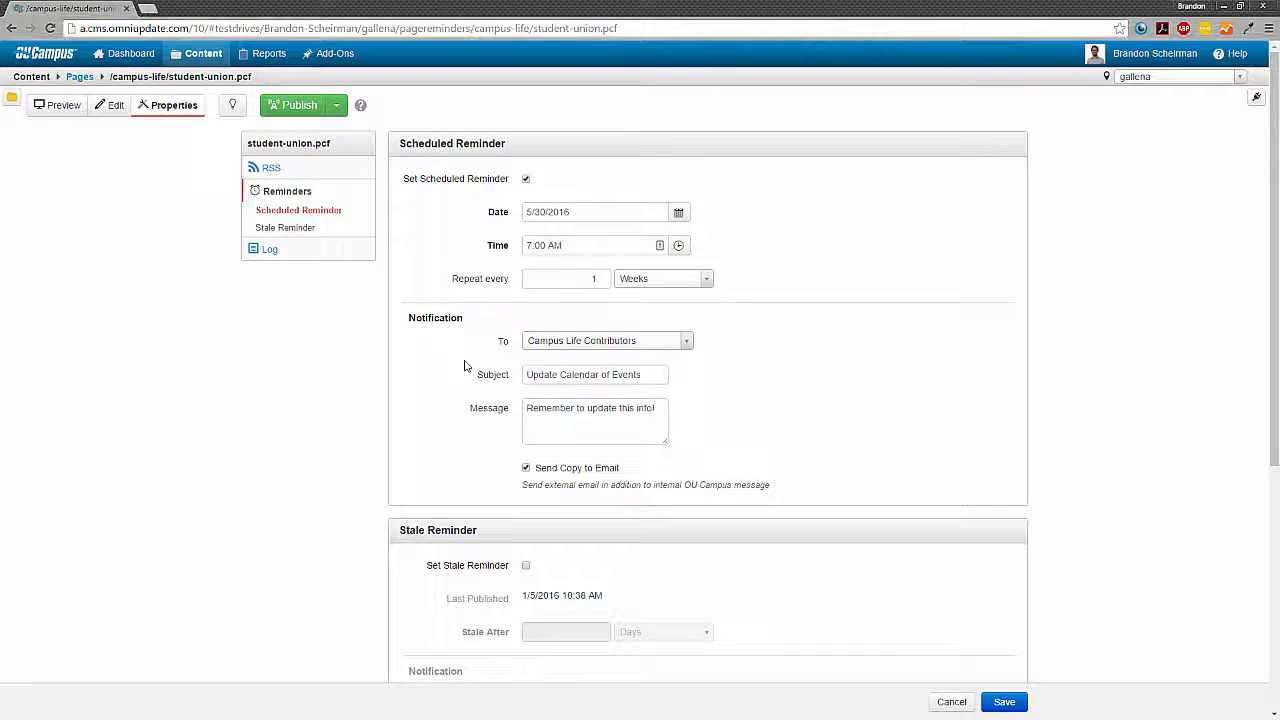
# - Save the scheduled reminder for student-union.pcf and dismiss the notice
pyautogui.moveTo(138, 65)
pyautogui.click(1005, 702)
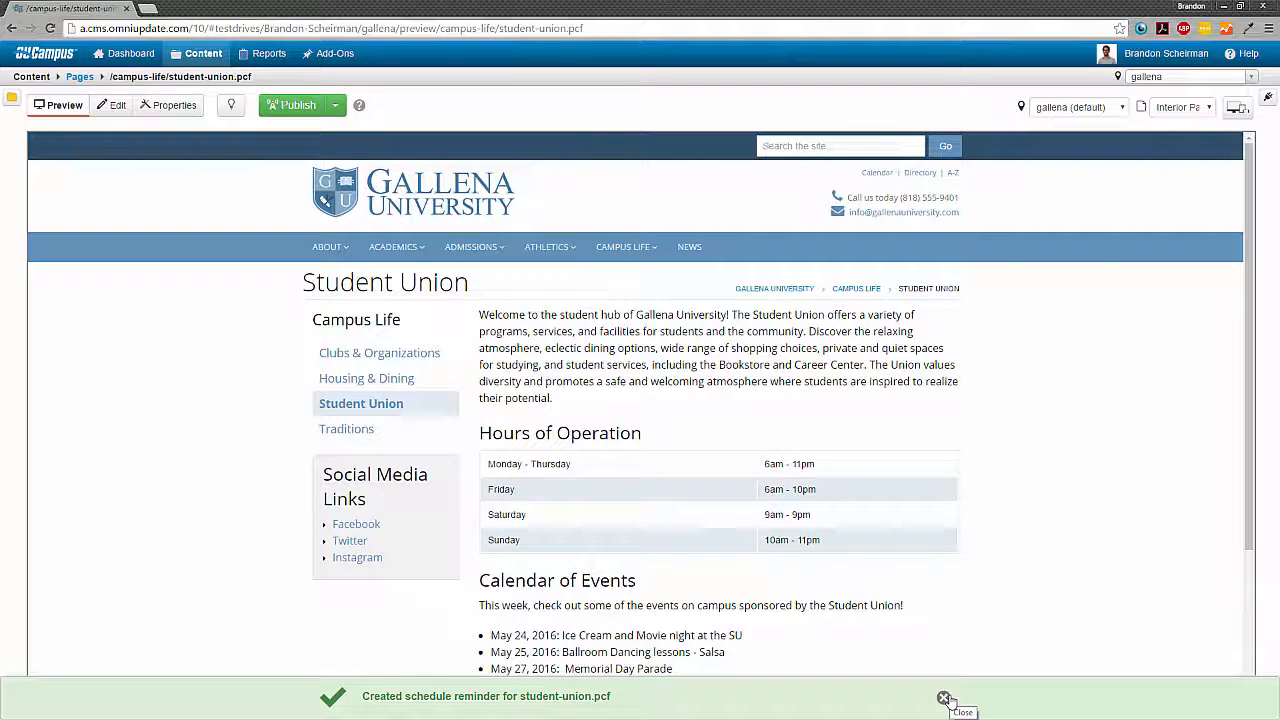
pyautogui.click(944, 698)
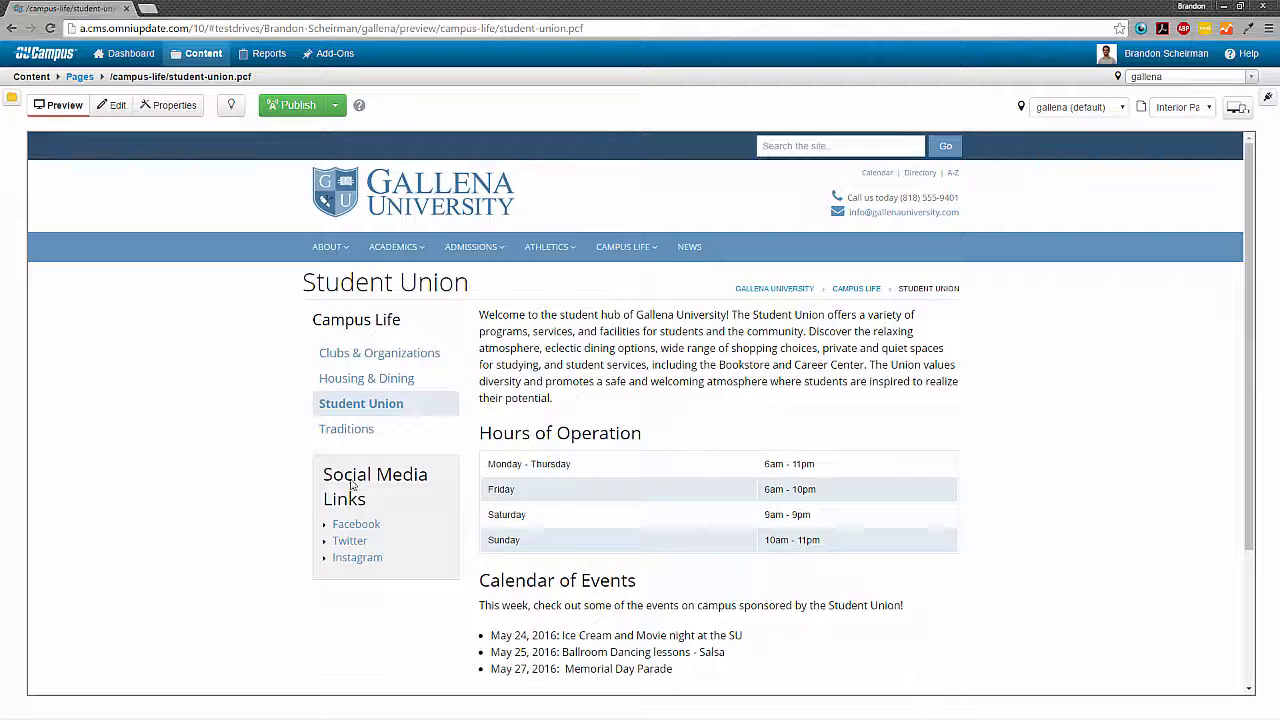
# - Open the reminder settings in the properties of study-abroad.pcf in the academics folder
pyautogui.click(79, 77)
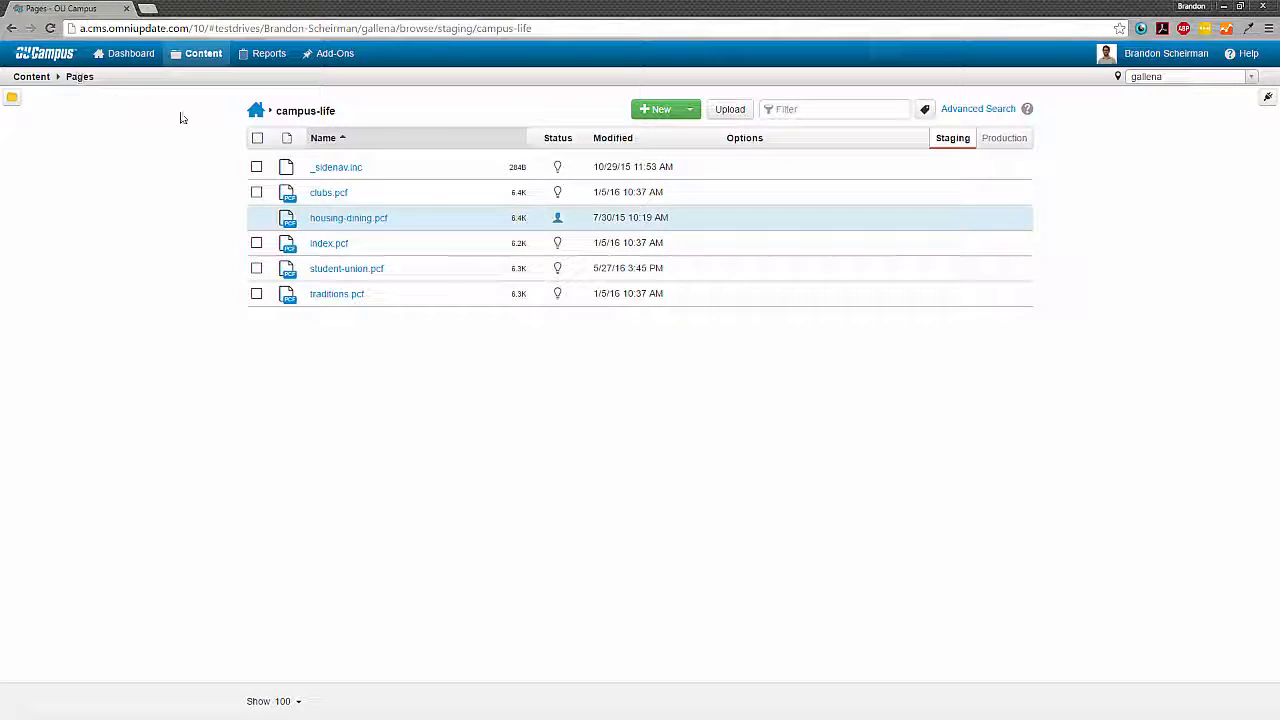
pyautogui.click(256, 110)
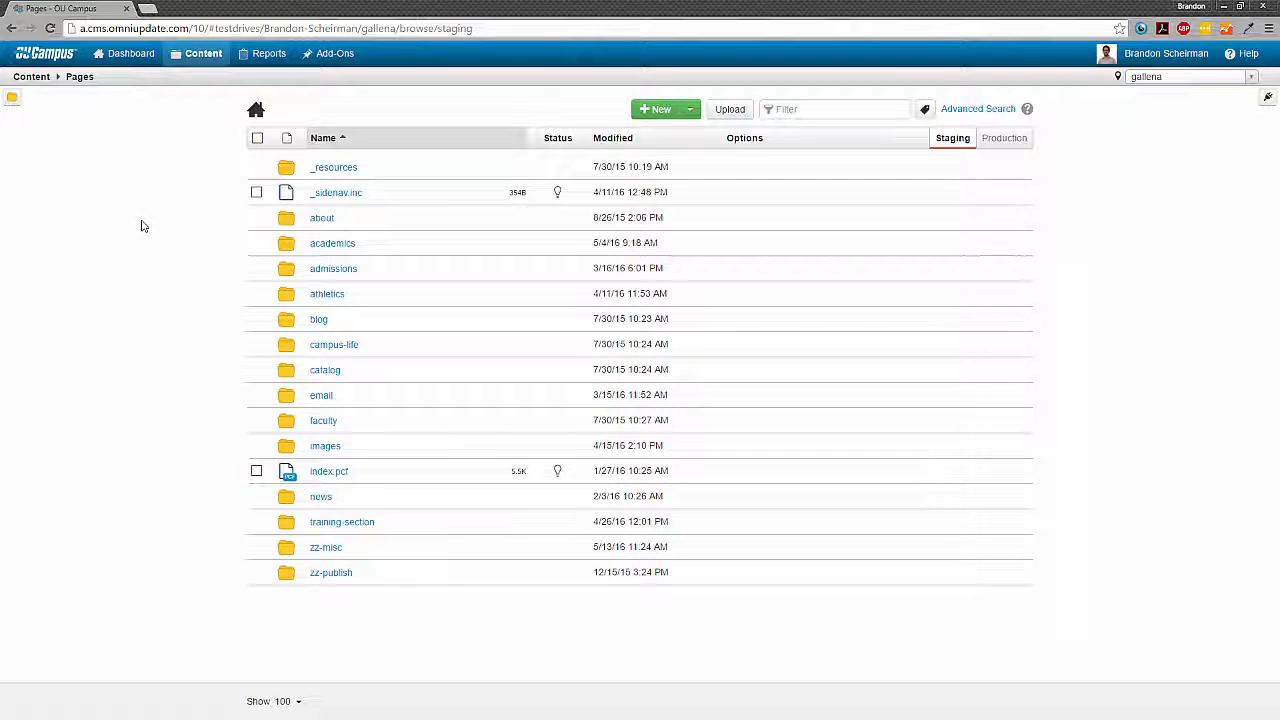
pyautogui.click(385, 243)
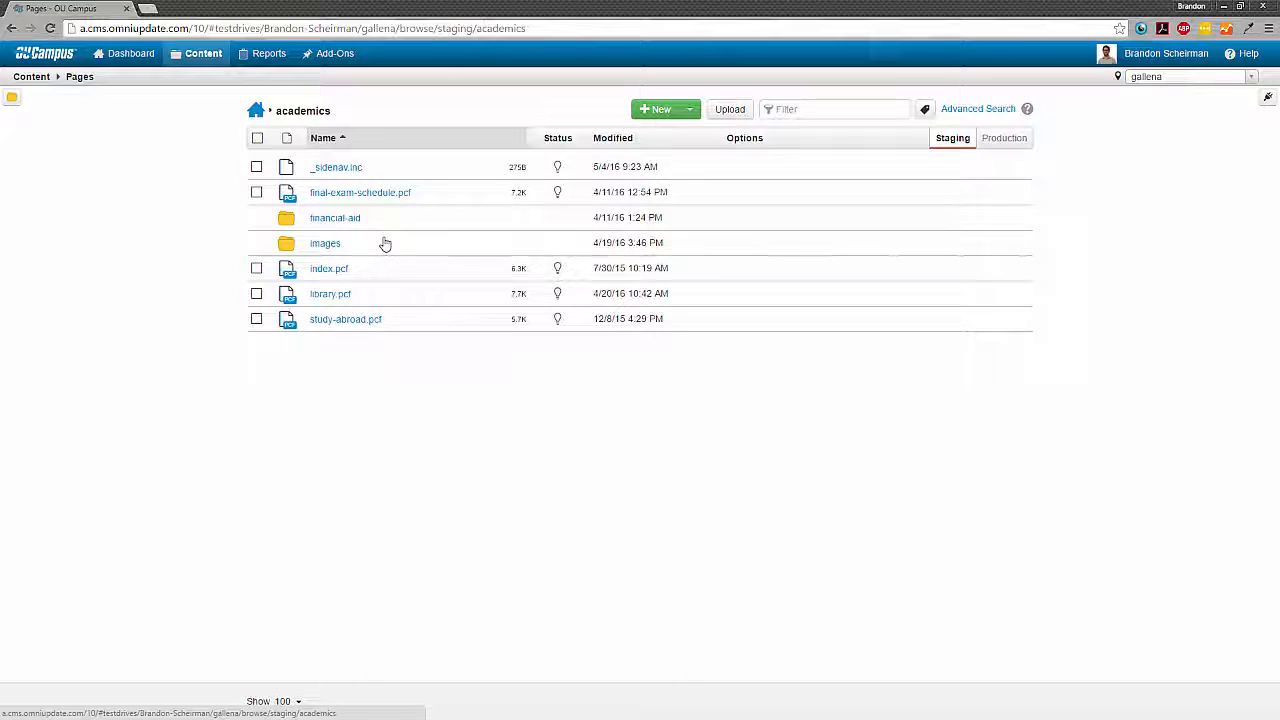
pyautogui.click(398, 326)
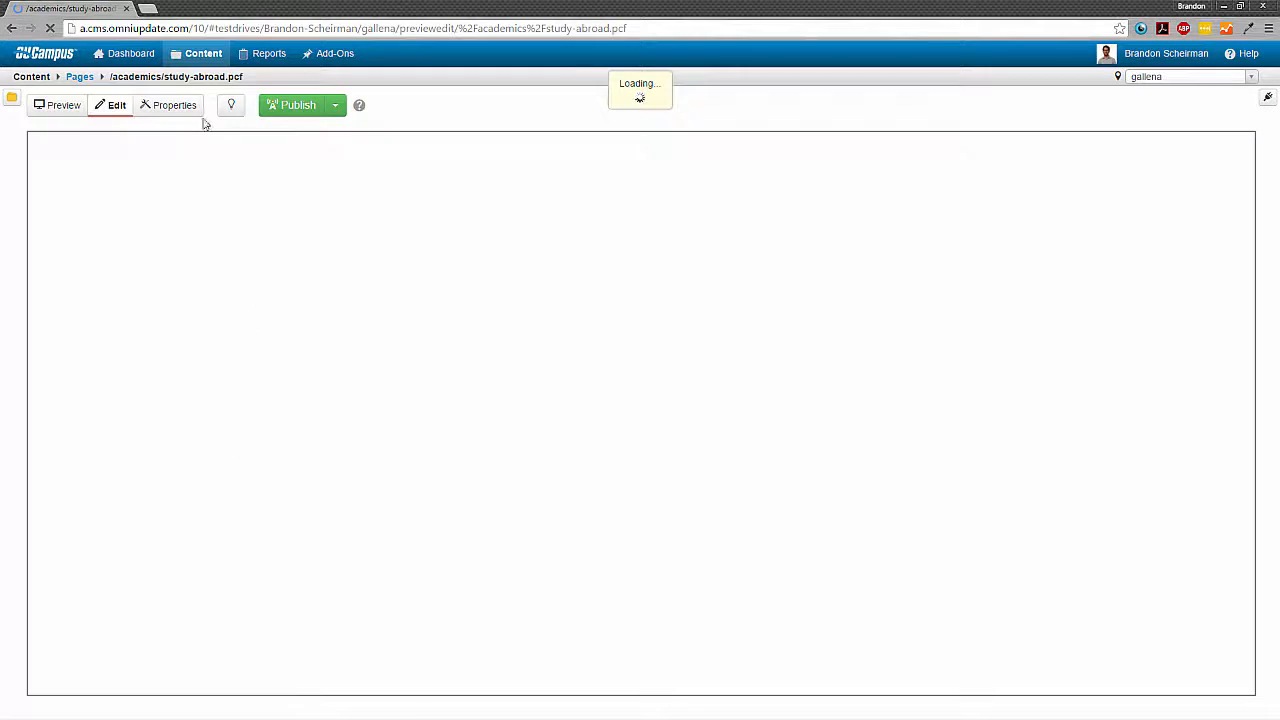
pyautogui.click(194, 112)
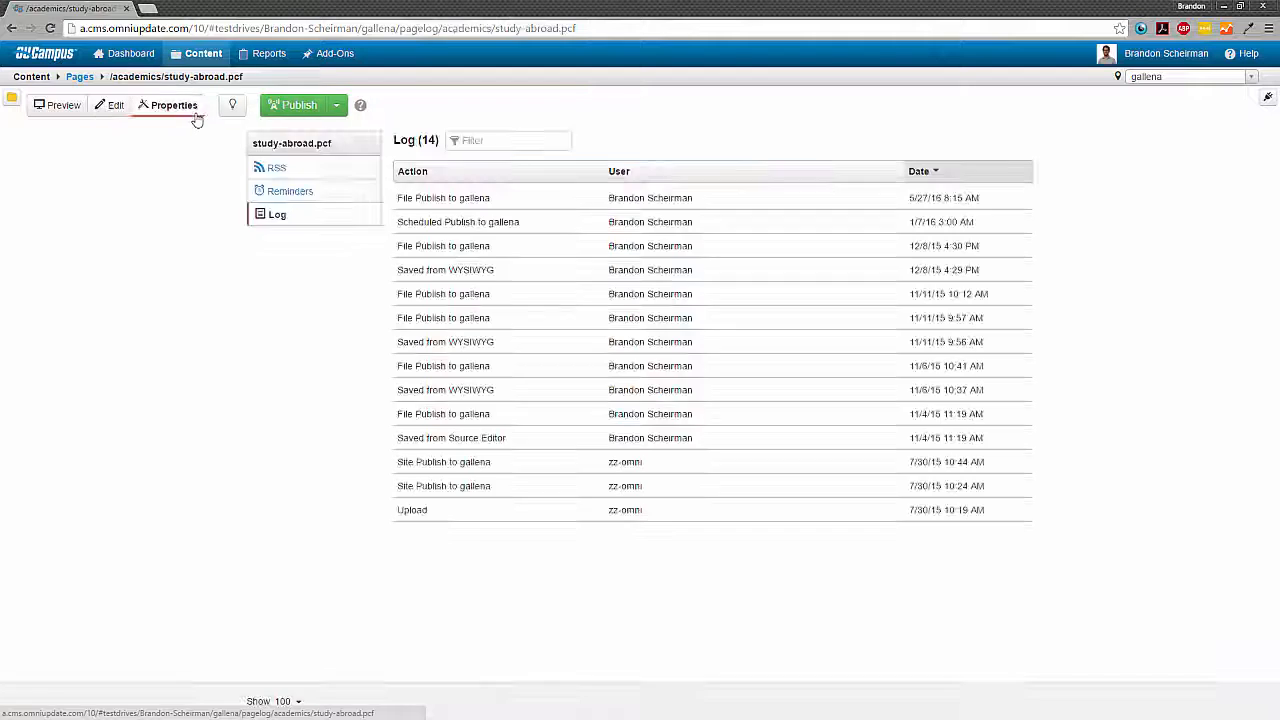
pyautogui.click(344, 203)
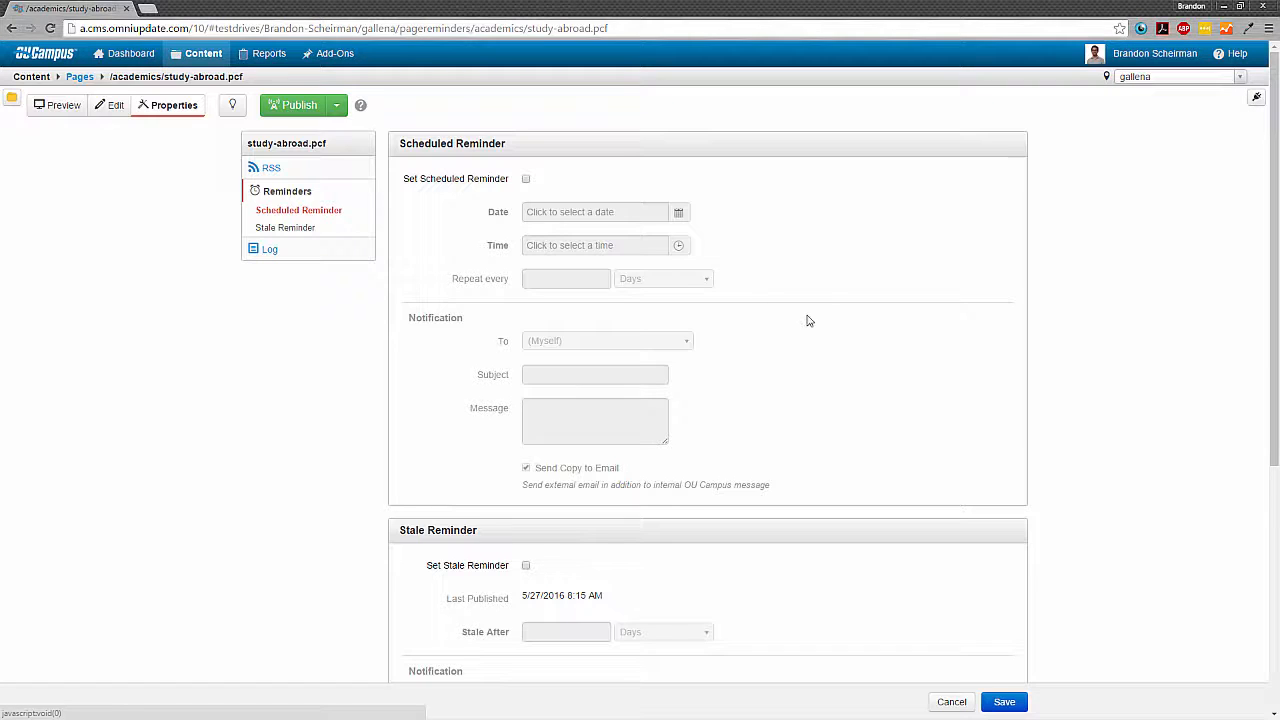
# - Enable the stale reminder for study-abroad.pcf and set the page to become stale after 2 weeks
pyautogui.scroll(-3, 803, 326)
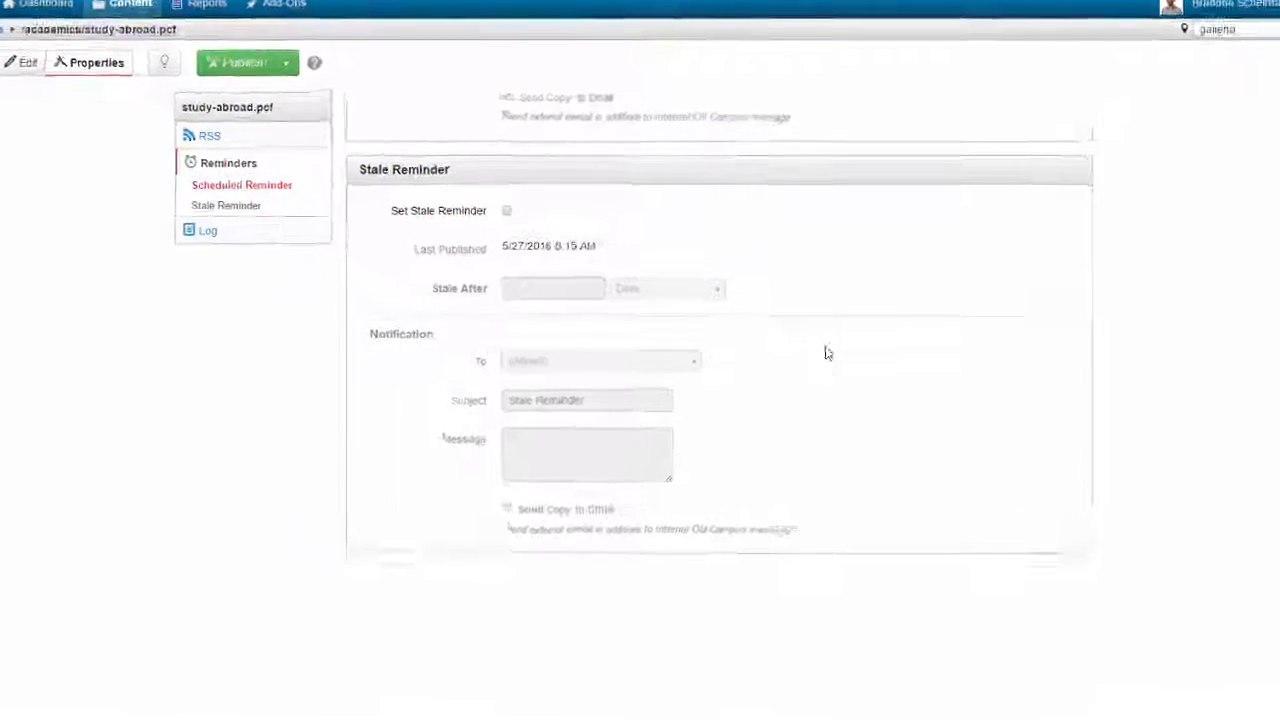
pyautogui.click(469, 169)
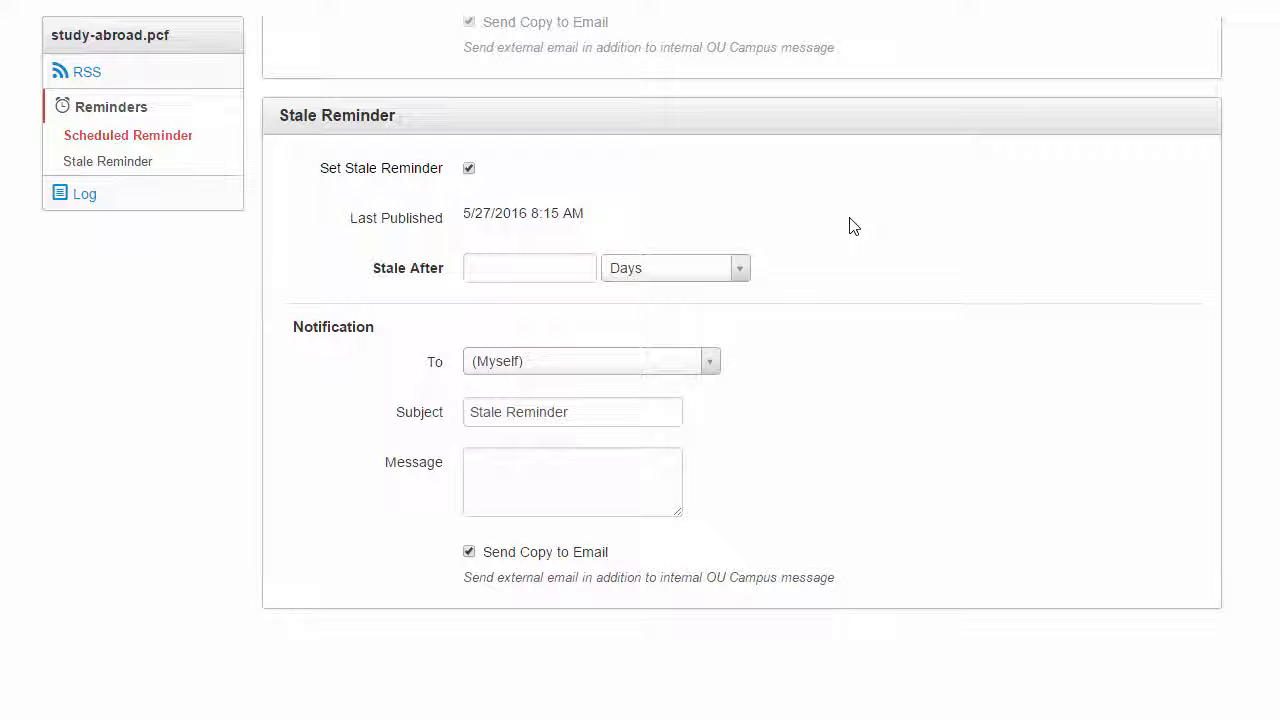
pyautogui.moveTo(666, 226); pyautogui.dragTo(337, 229)
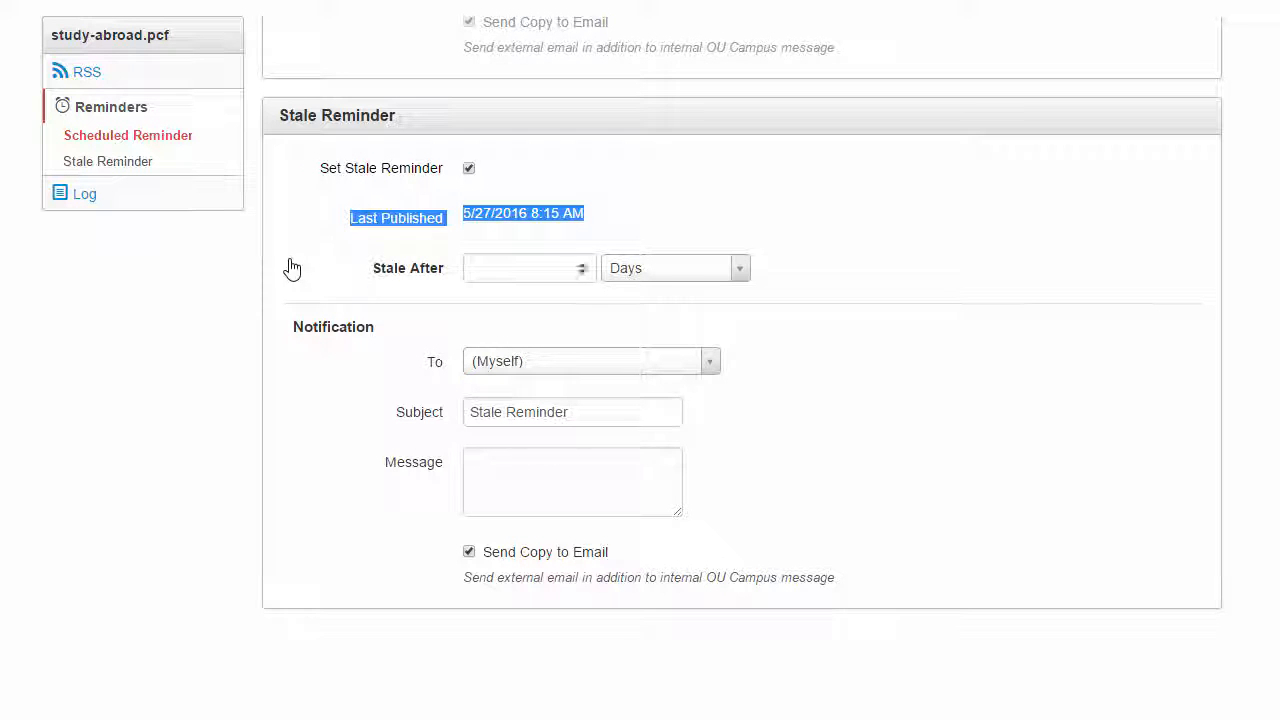
pyautogui.click(955, 252)
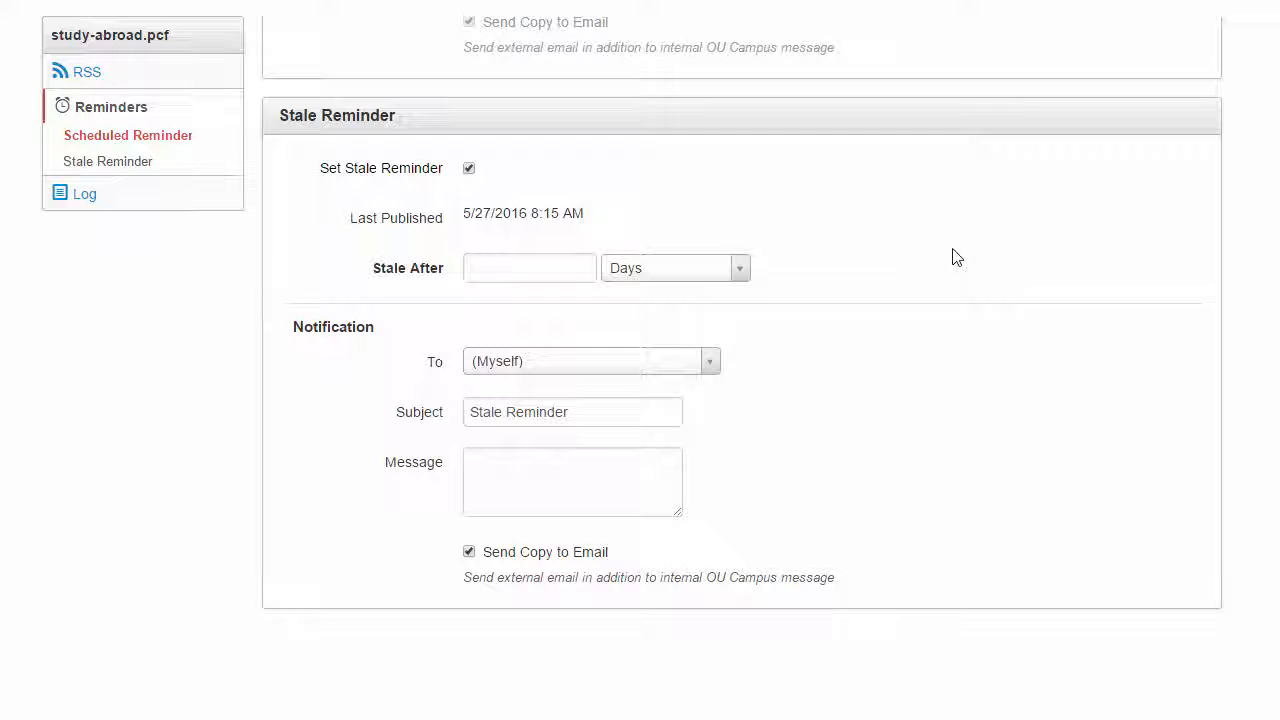
pyautogui.click(576, 272)
pyautogui.write('2')
pyautogui.click(692, 270)
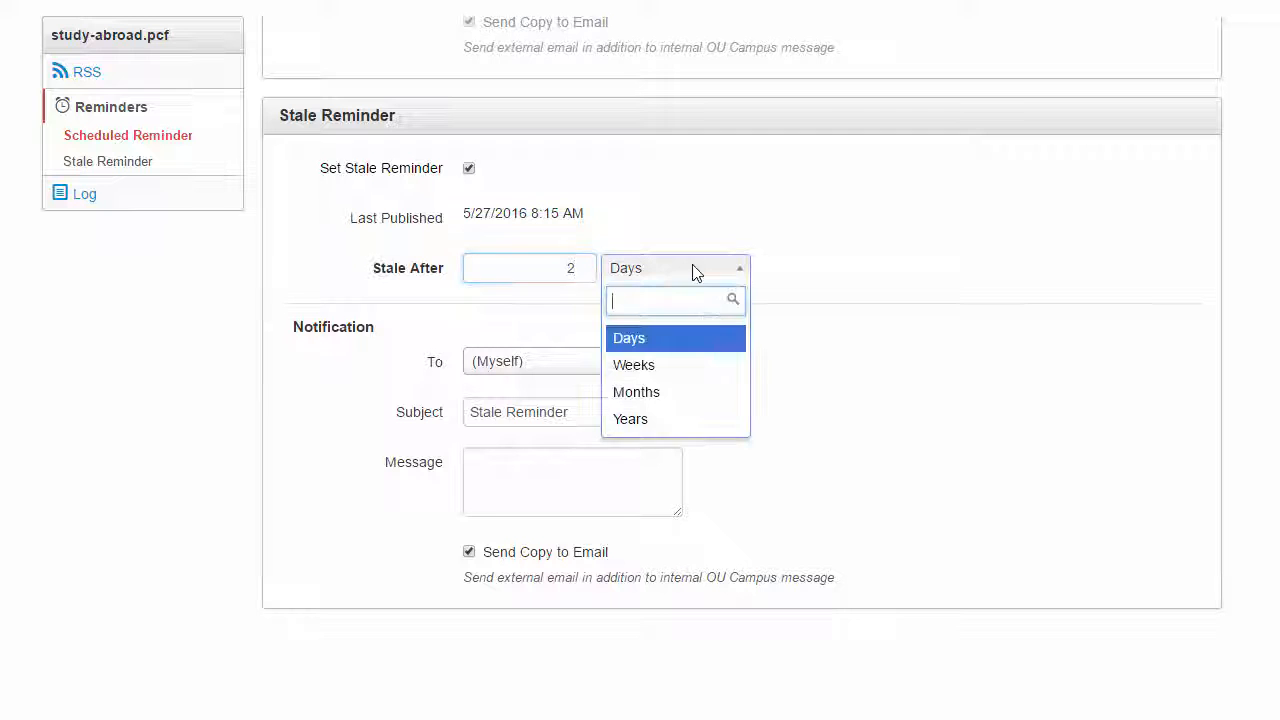
pyautogui.click(701, 373)
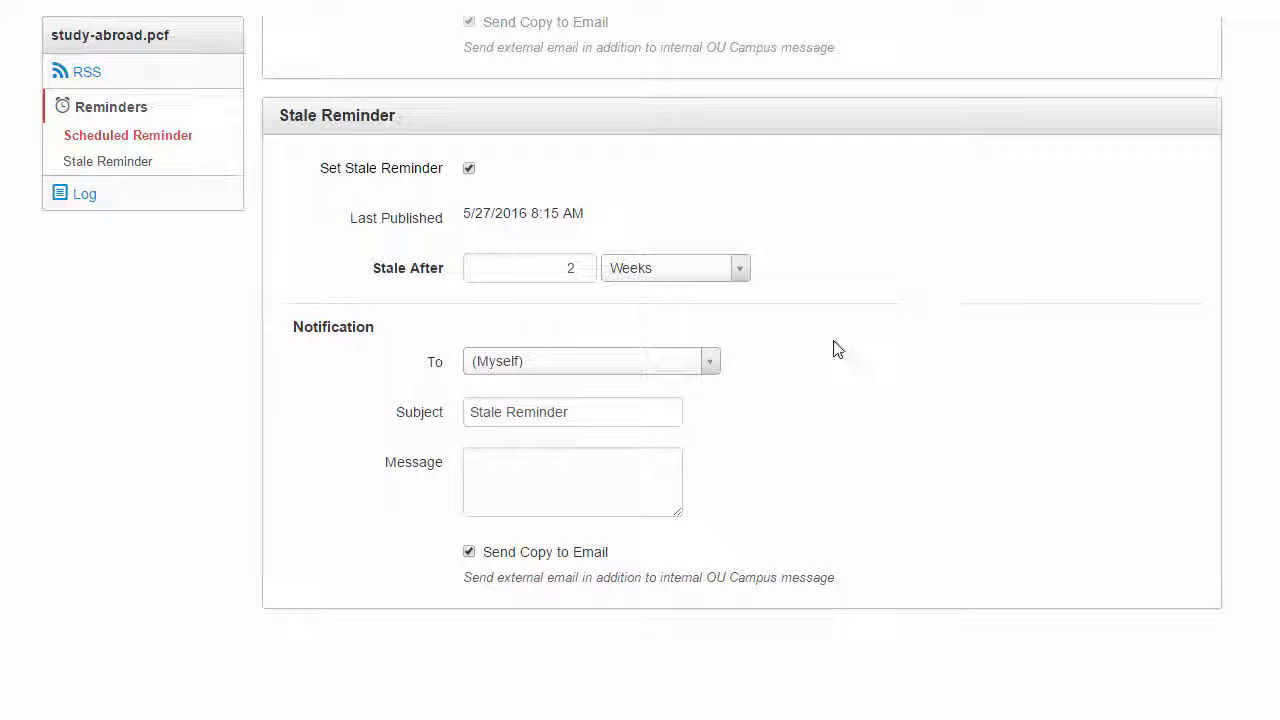
# - Enter "Make sure this info is up to date!" as the stale reminder's message, save the reminder and dismiss the notice
pyautogui.click(623, 458)
pyautogui.write('Make sure th')
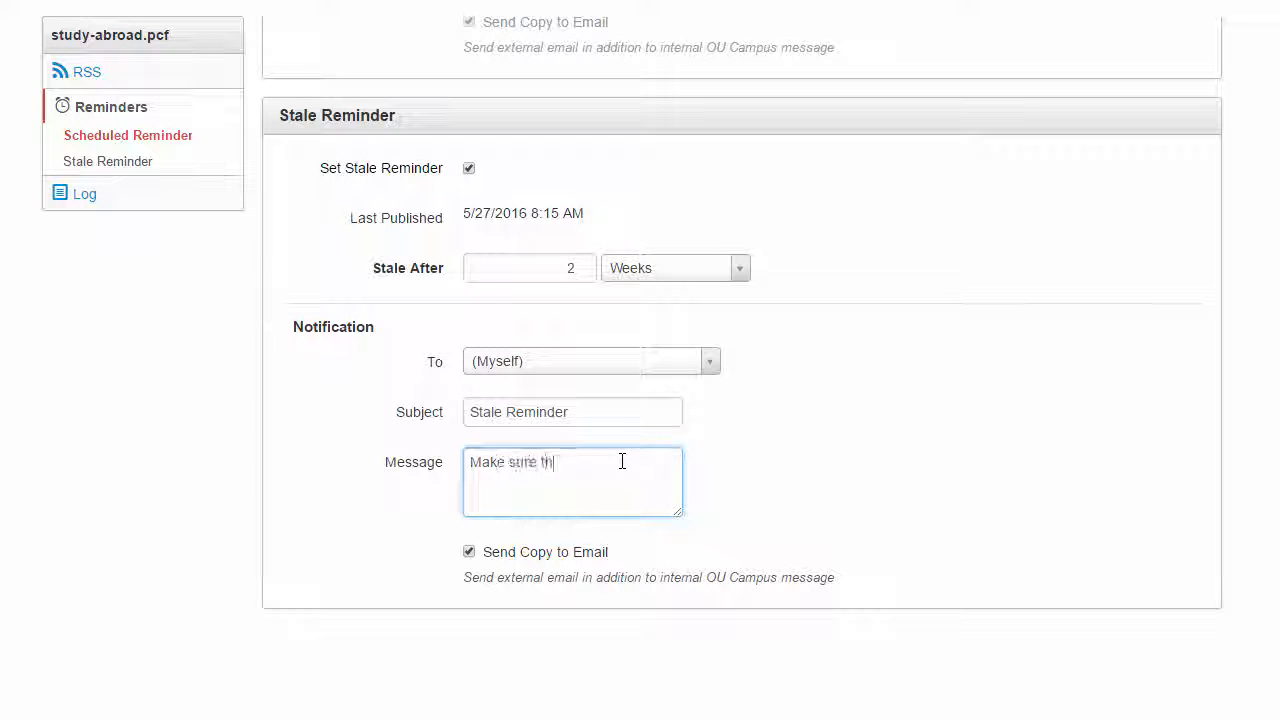
pyautogui.write('is inform to date!')
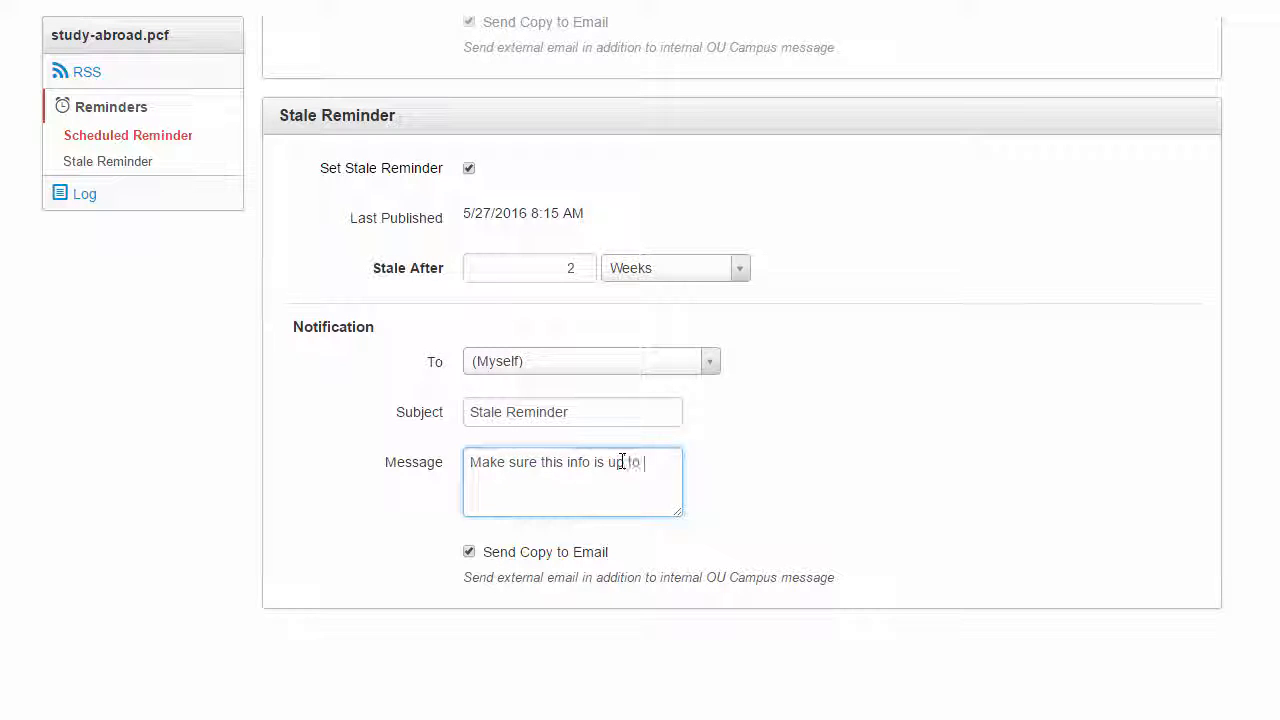
pyautogui.click(986, 477)
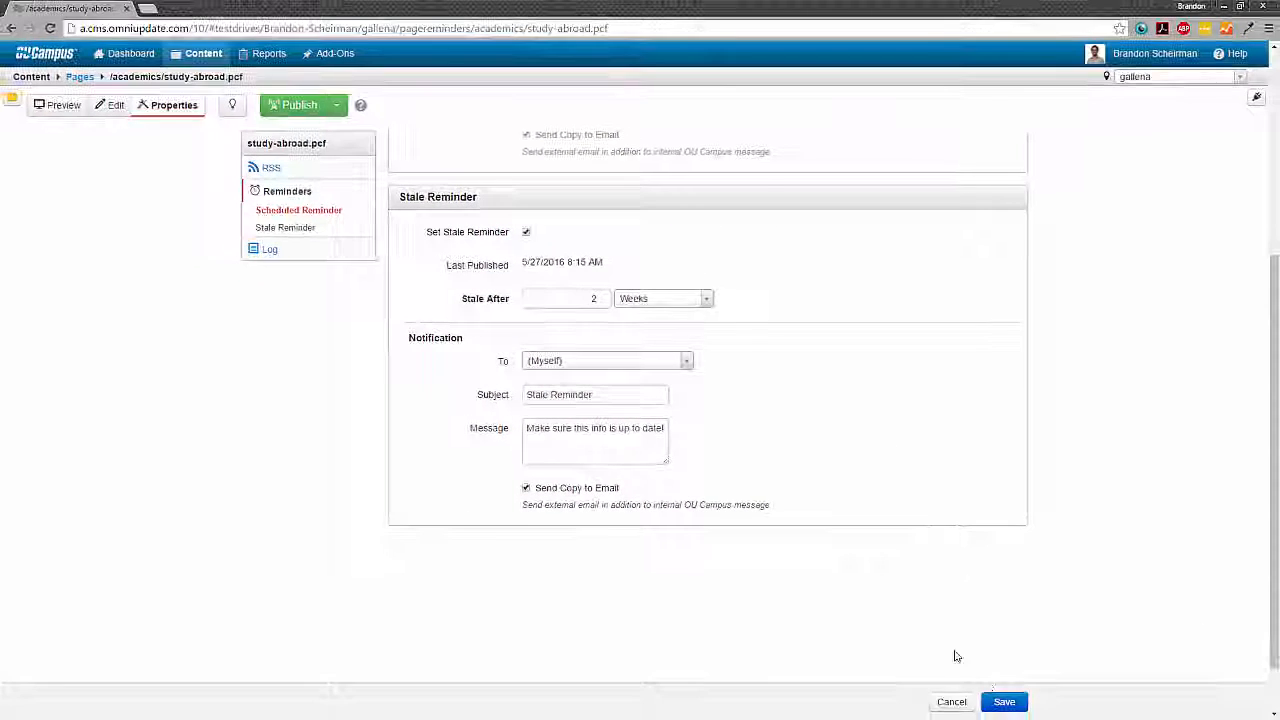
pyautogui.click(1005, 704)
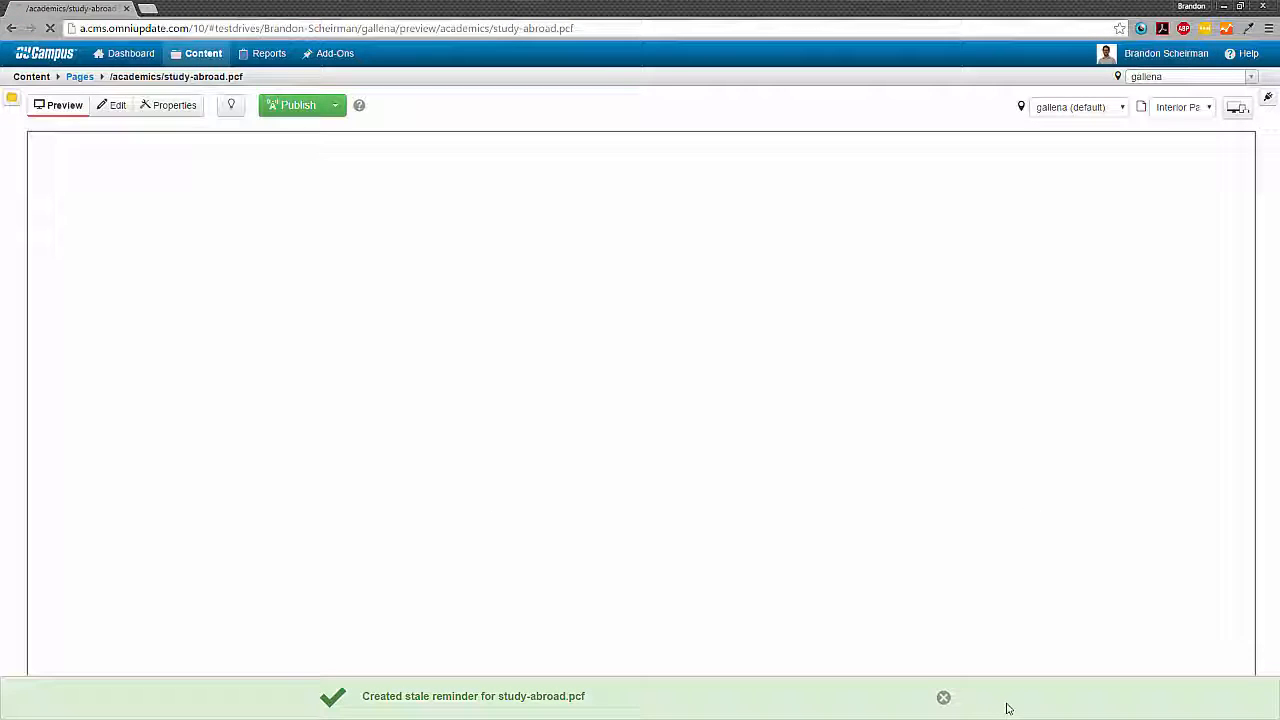
pyautogui.click(943, 698)
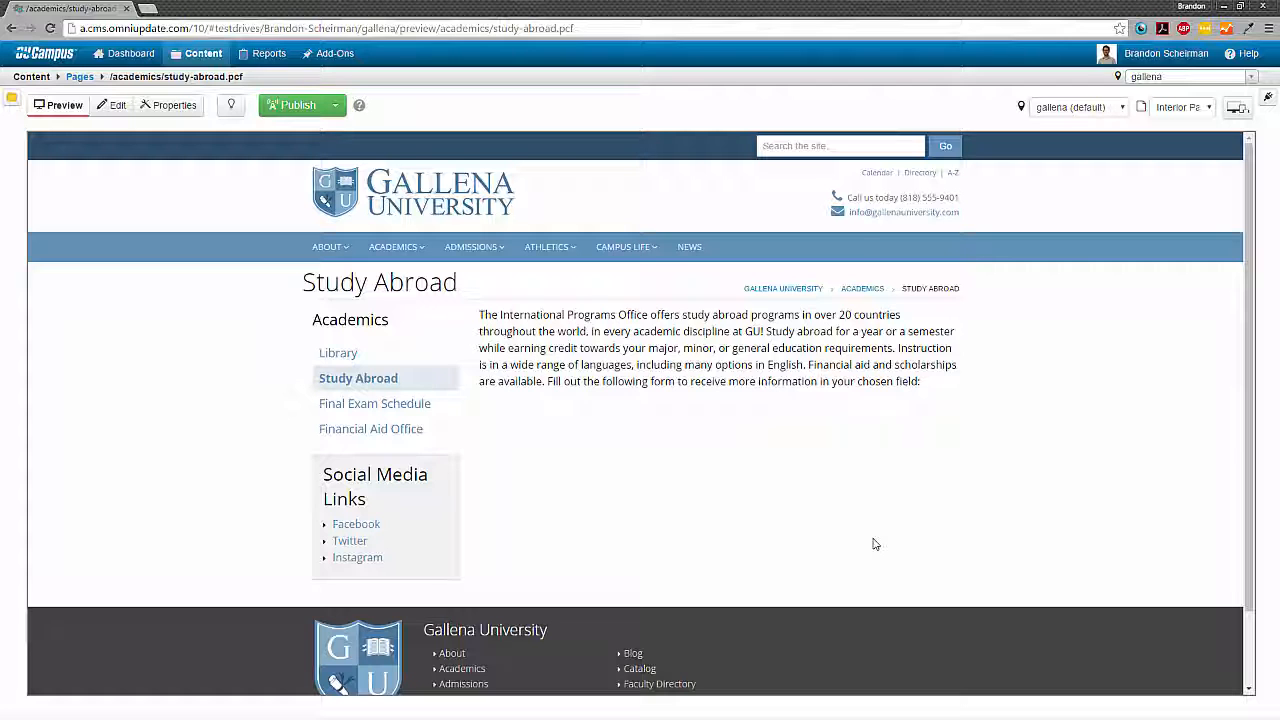
# - Return to the academics folder listing and open the reminders of study-abroad.pcf from there
pyautogui.click(78, 86)
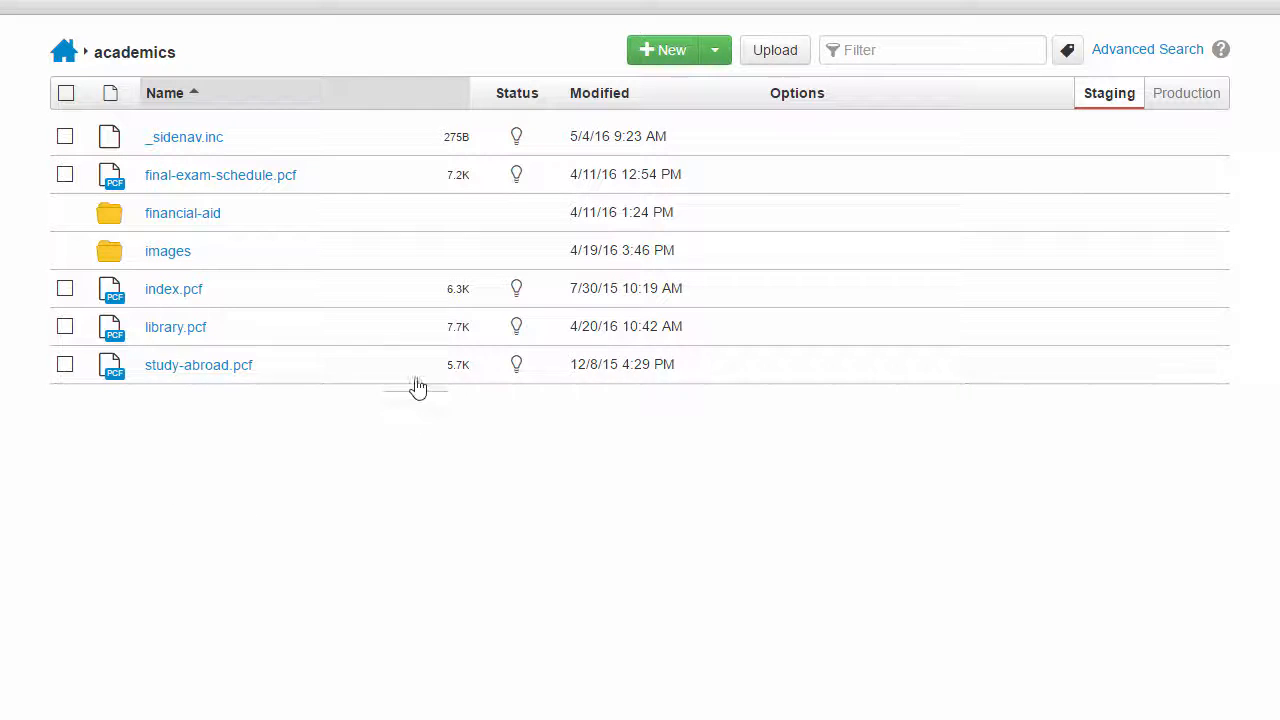
pyautogui.moveTo(417, 379)
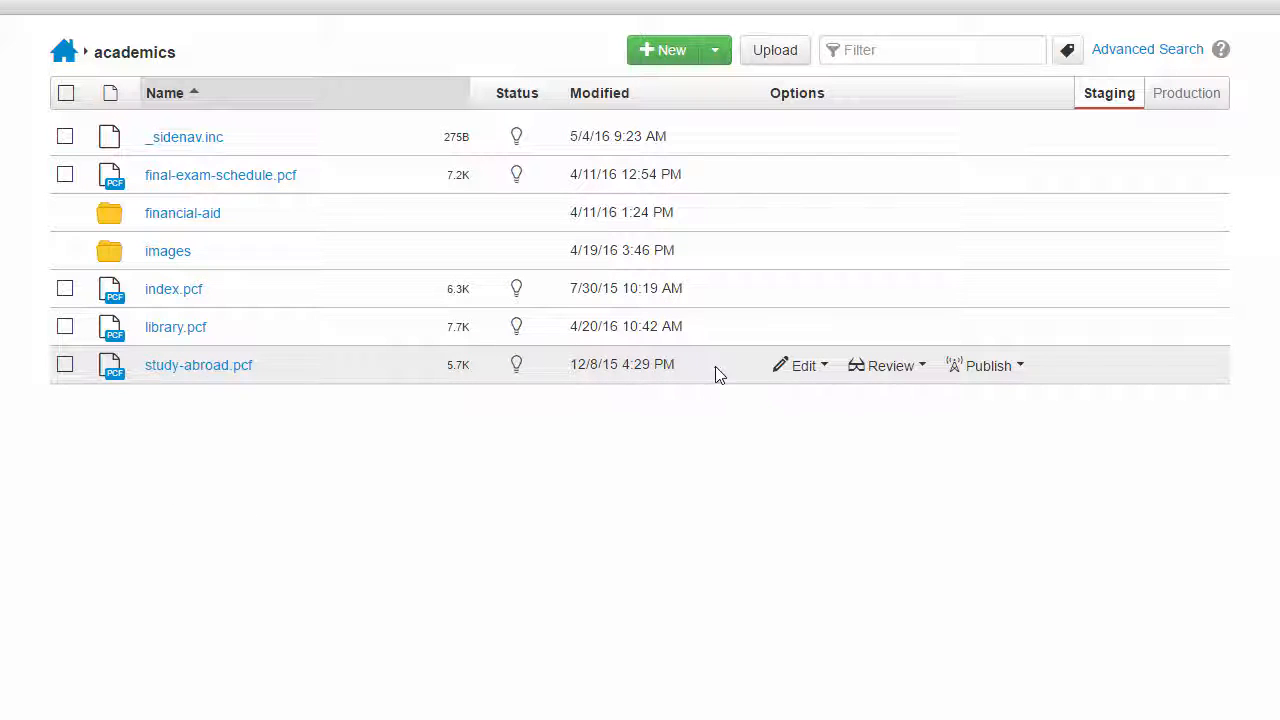
pyautogui.click(803, 366)
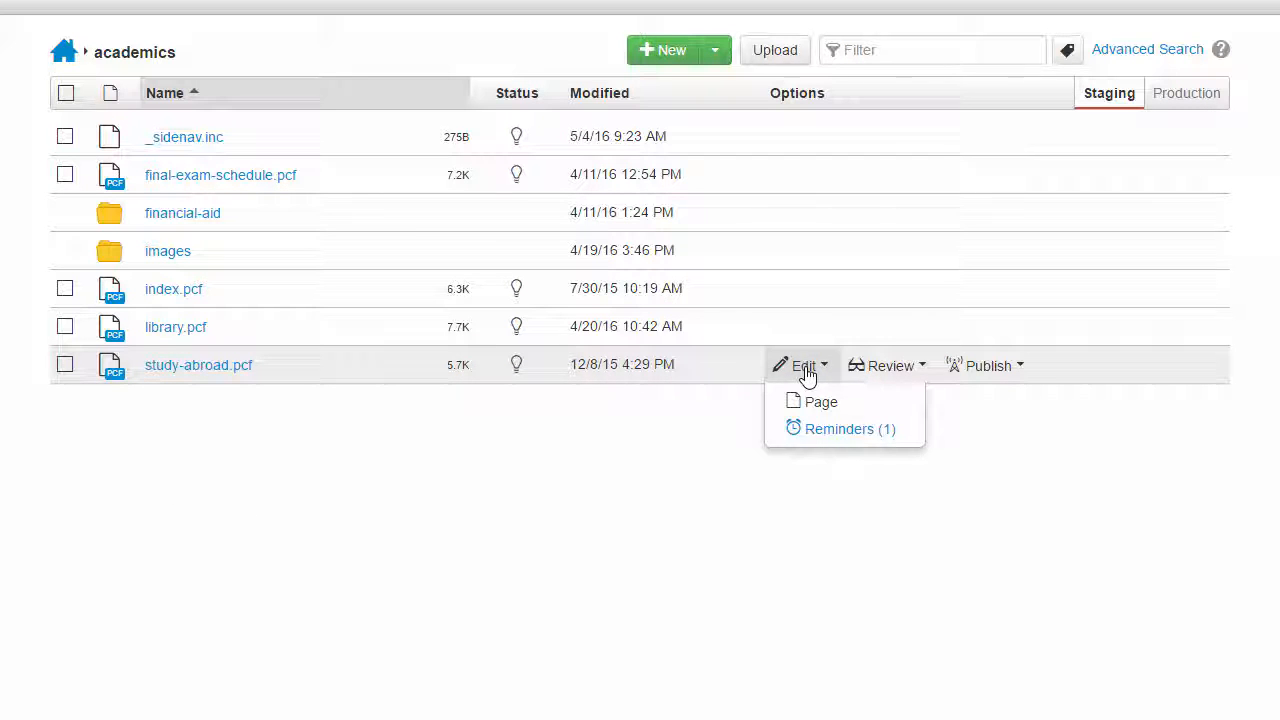
pyautogui.click(863, 437)
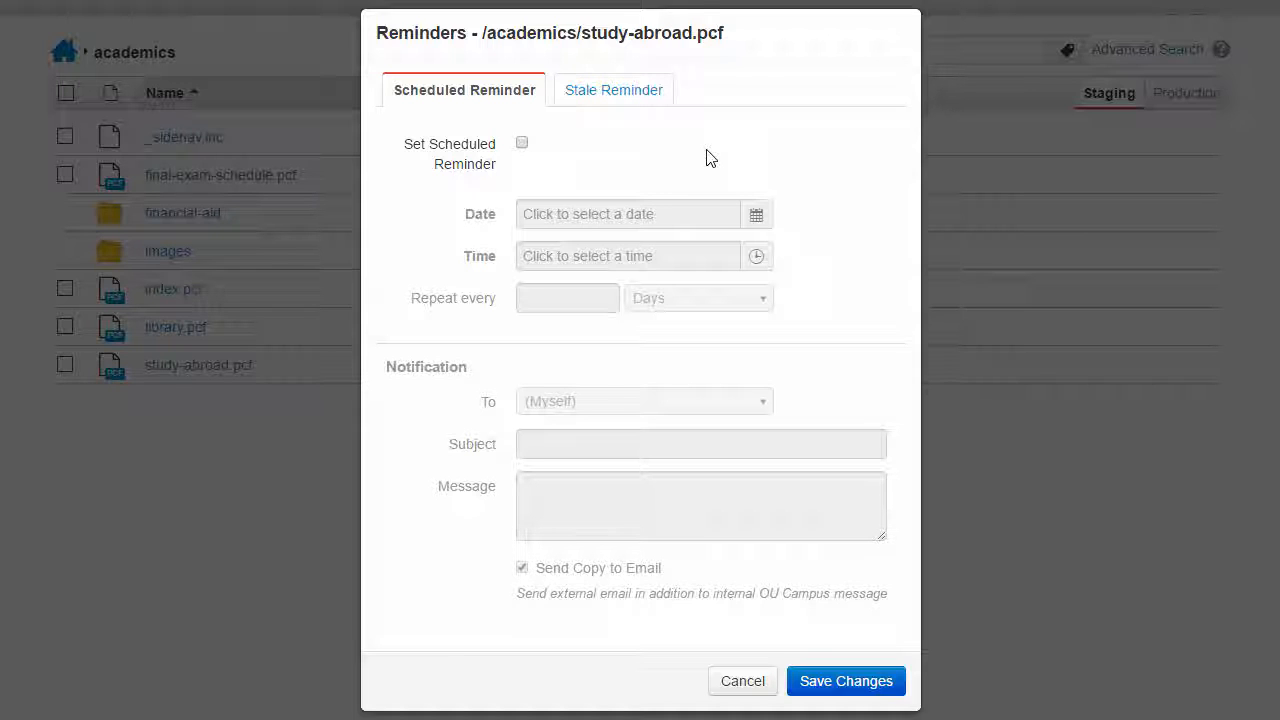
# - Review the stale and scheduled reminder settings of study-abroad.pcf and close them without saving
pyautogui.click(590, 106)
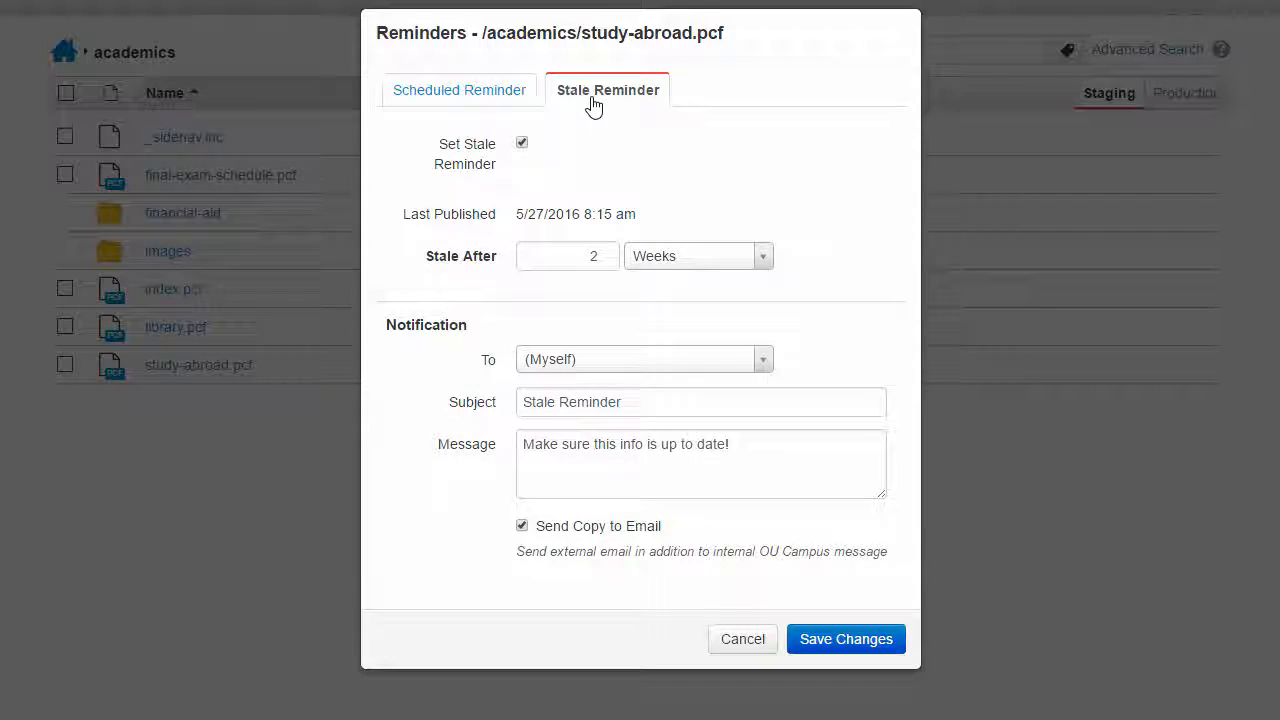
pyautogui.click(506, 100)
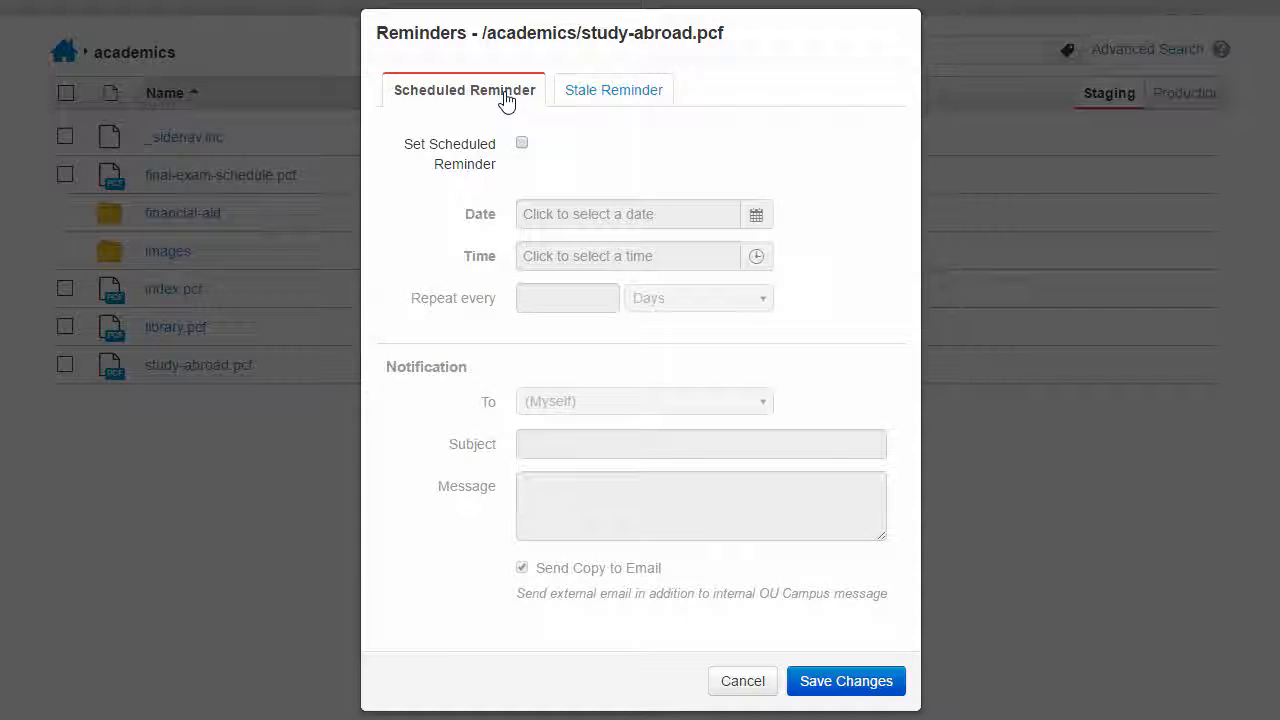
pyautogui.click(571, 92)
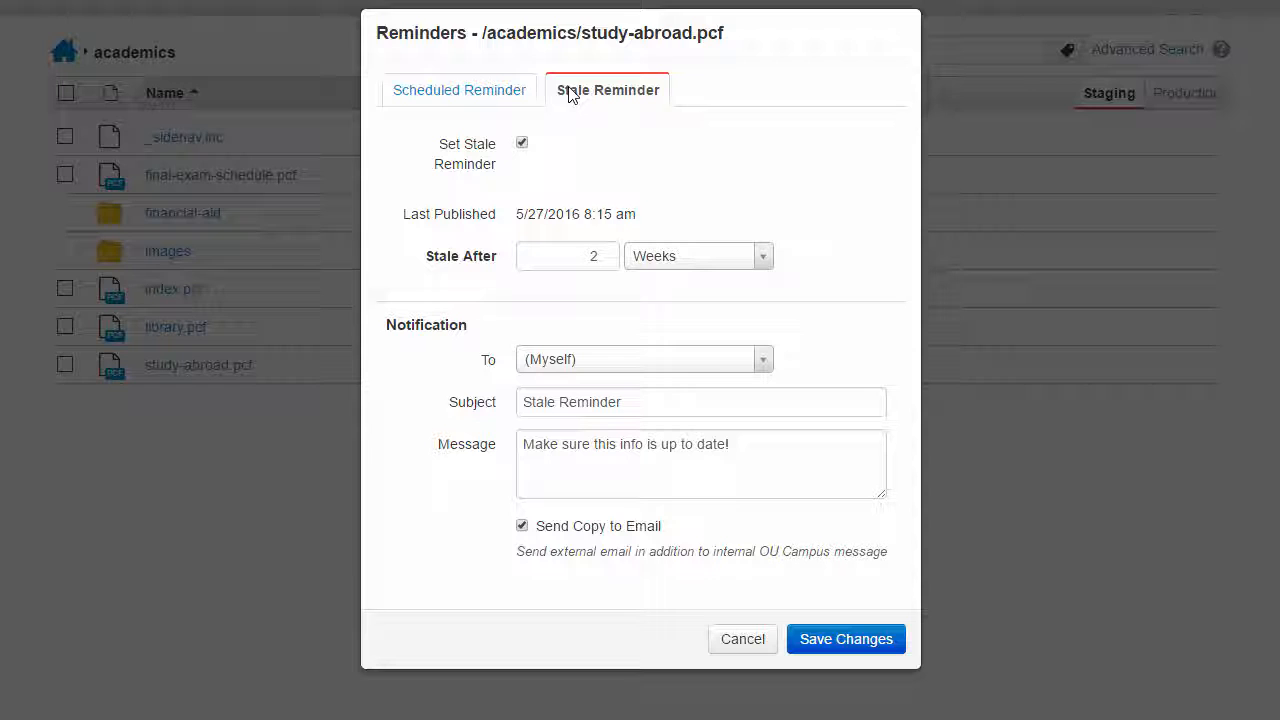
pyautogui.click(513, 94)
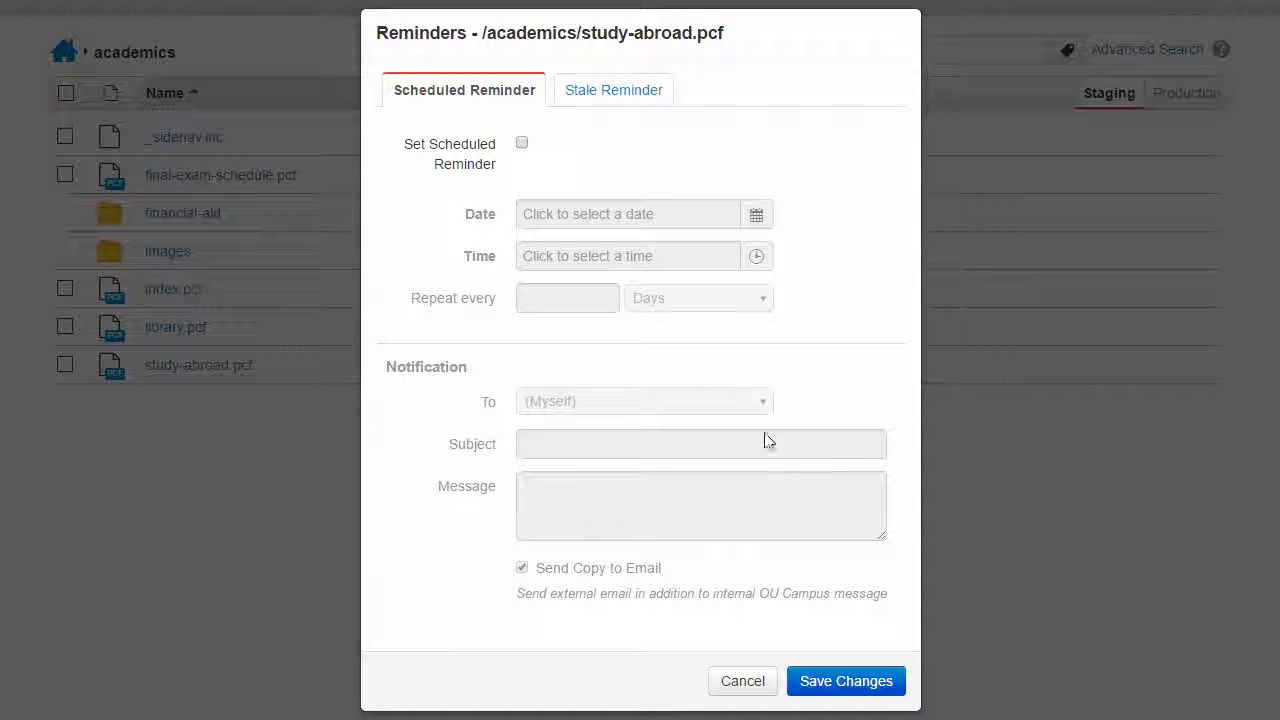
pyautogui.click(742, 681)
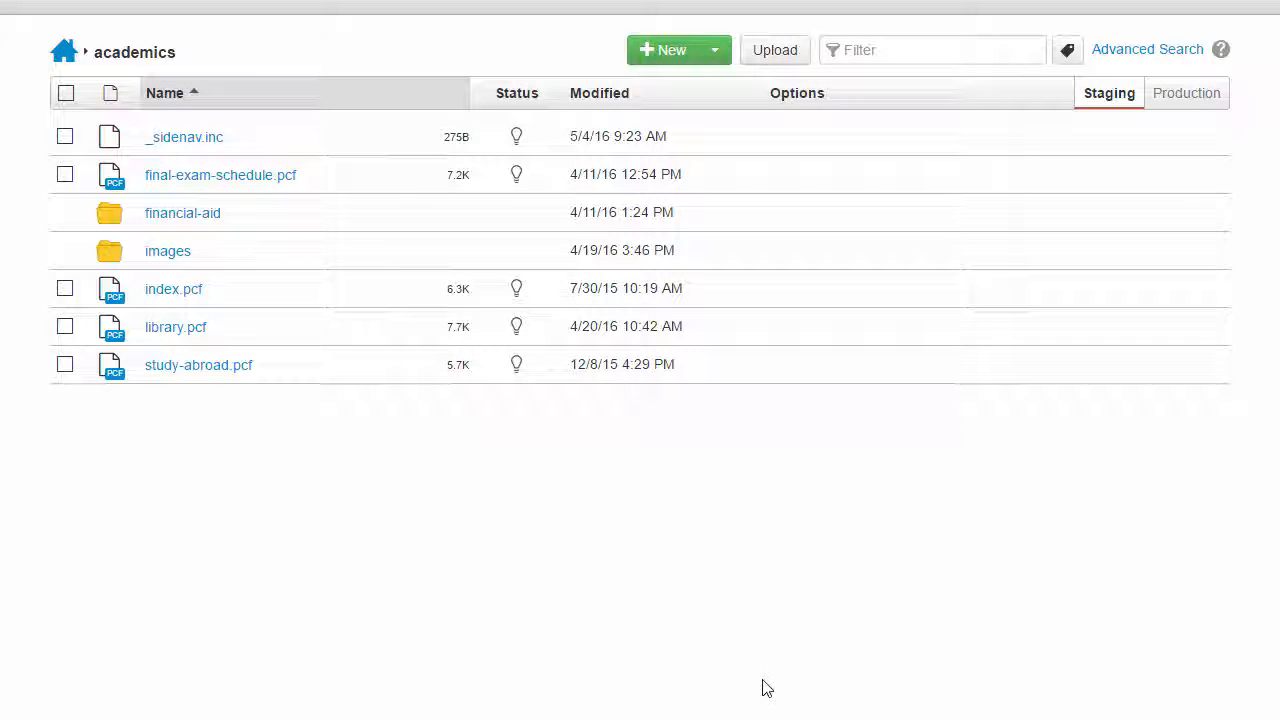